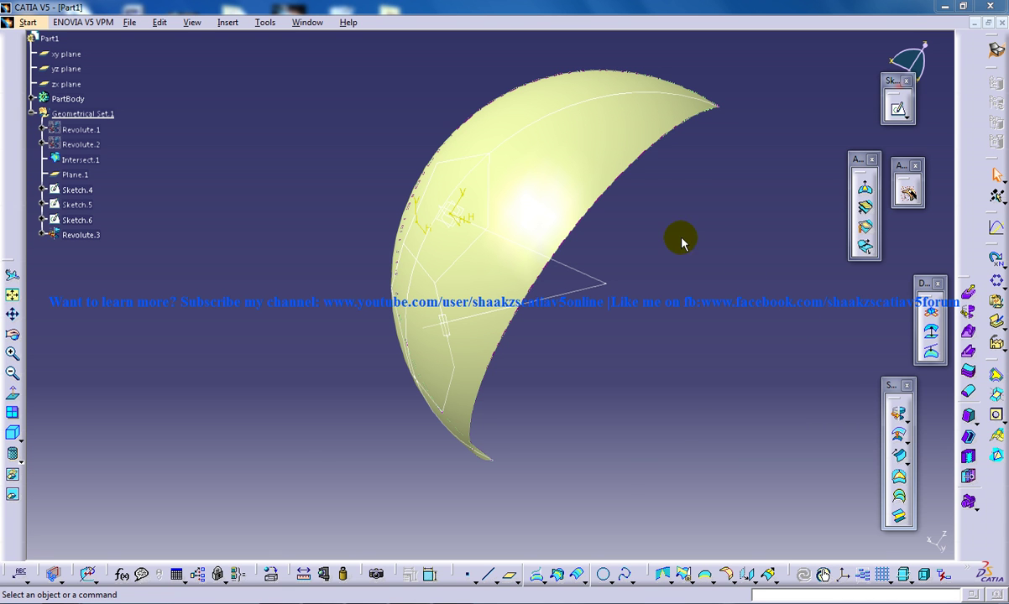
# Step: Orbit the view to inspect the crescent-shaped Revolute.3 surface from several angles
pyautogui.moveTo(682, 242); pyautogui.dragTo(563, 274, button='middle')
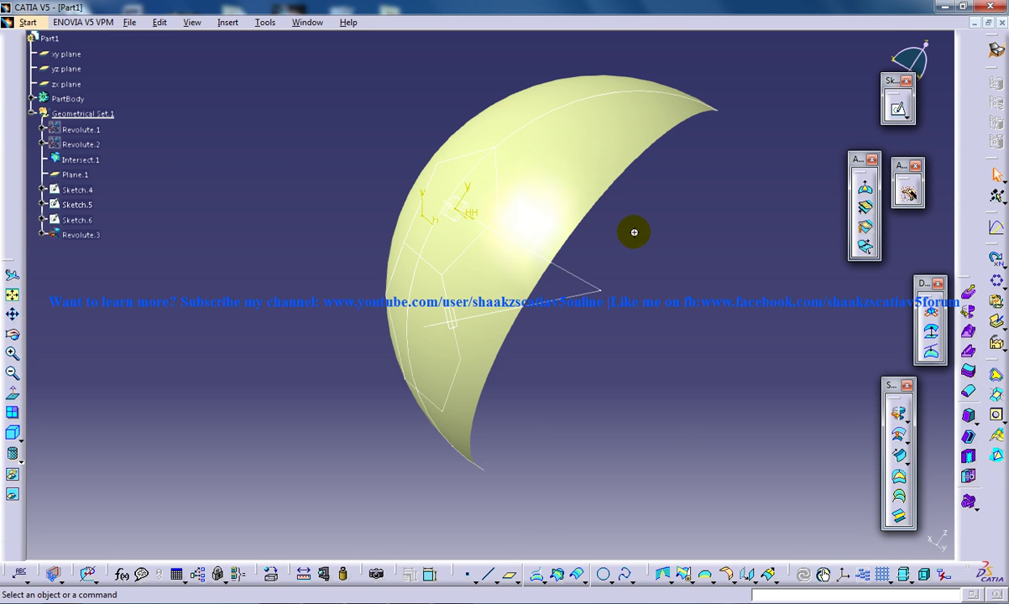
pyautogui.moveTo(633, 232); pyautogui.dragTo(520, 287, button='middle')
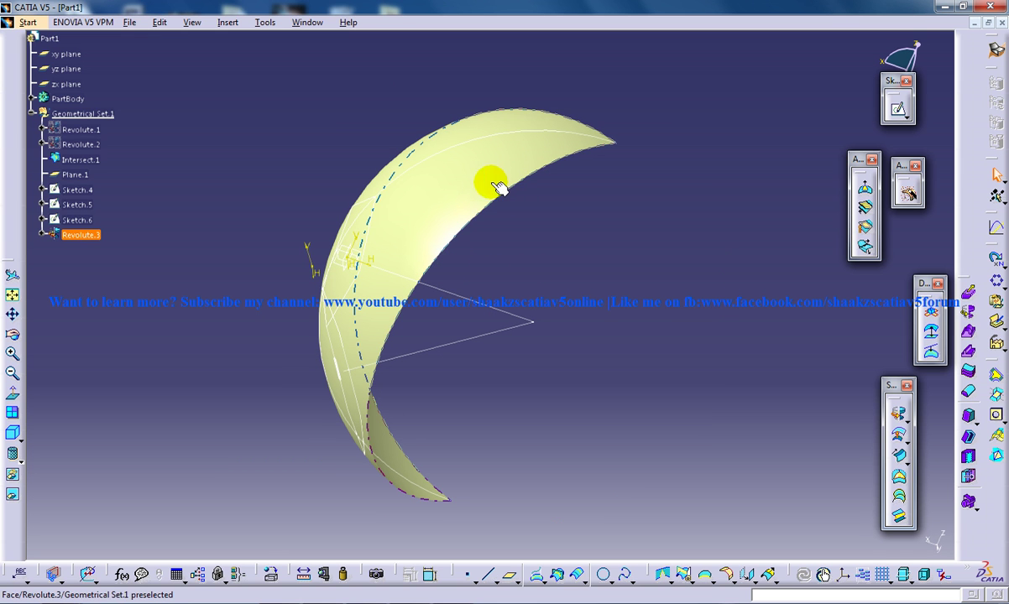
pyautogui.moveTo(361, 256); pyautogui.dragTo(401, 232, button='middle')
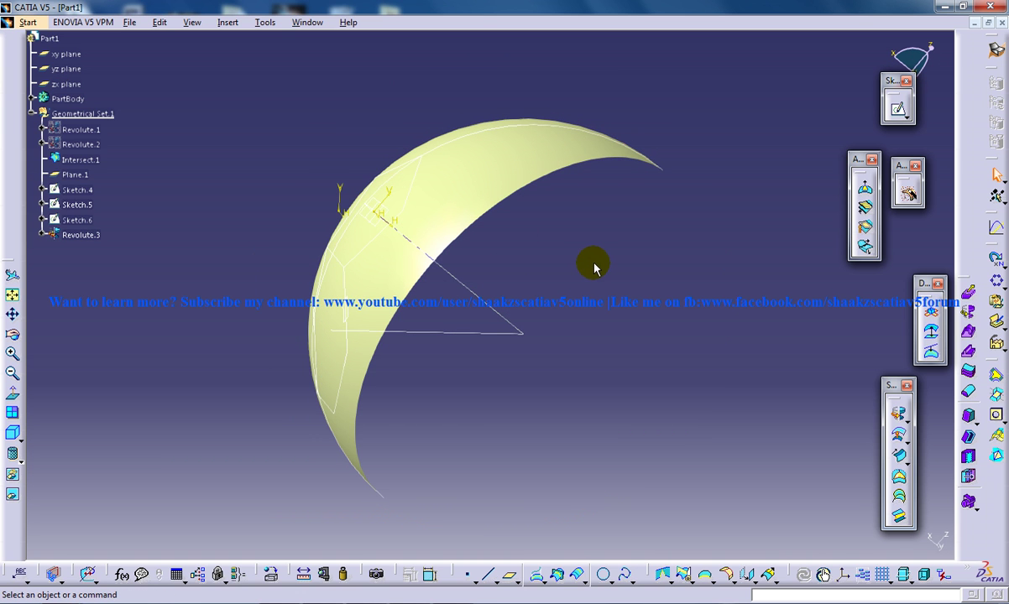
pyautogui.moveTo(544, 272); pyautogui.dragTo(537, 314, button='middle')
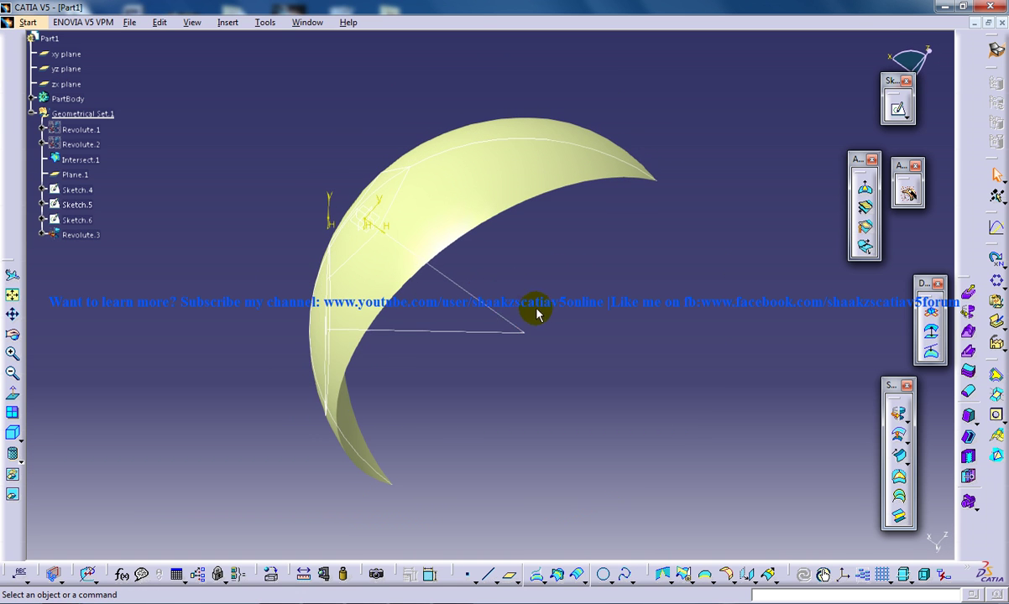
pyautogui.moveTo(433, 361); pyautogui.dragTo(525, 334, button='middle')
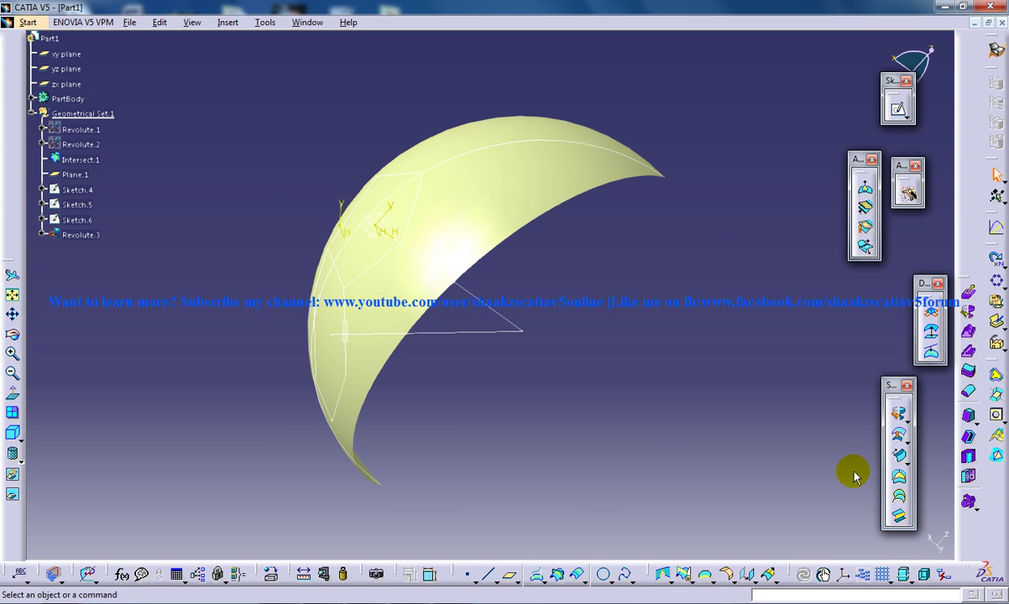
# Step: Offset Revolute.3 by 10mm and preview the offset surface
pyautogui.click(897, 436)
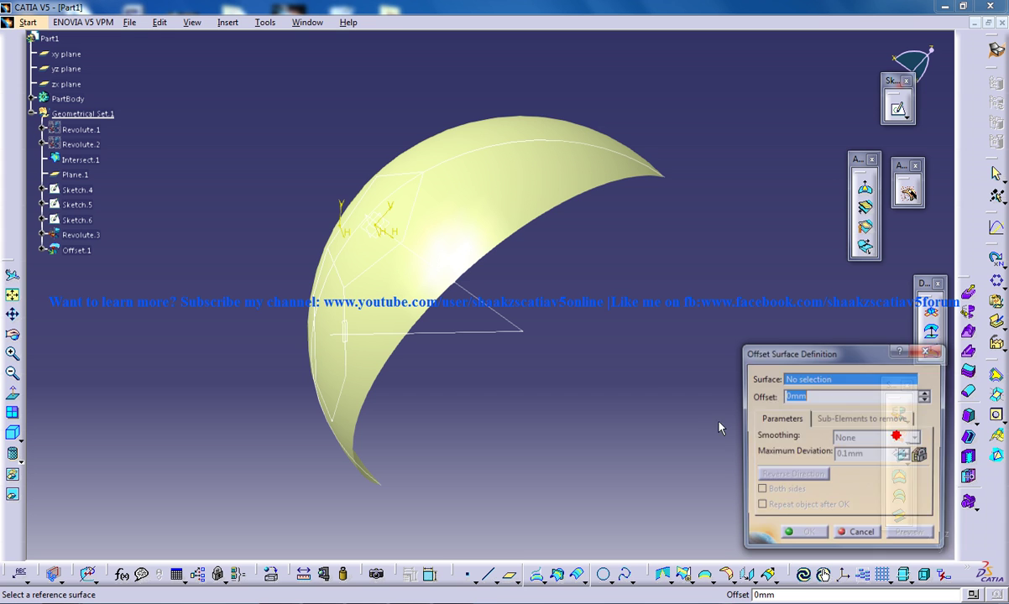
pyautogui.click(479, 227)
pyautogui.moveTo(459, 316); pyautogui.dragTo(373, 230, button='middle')
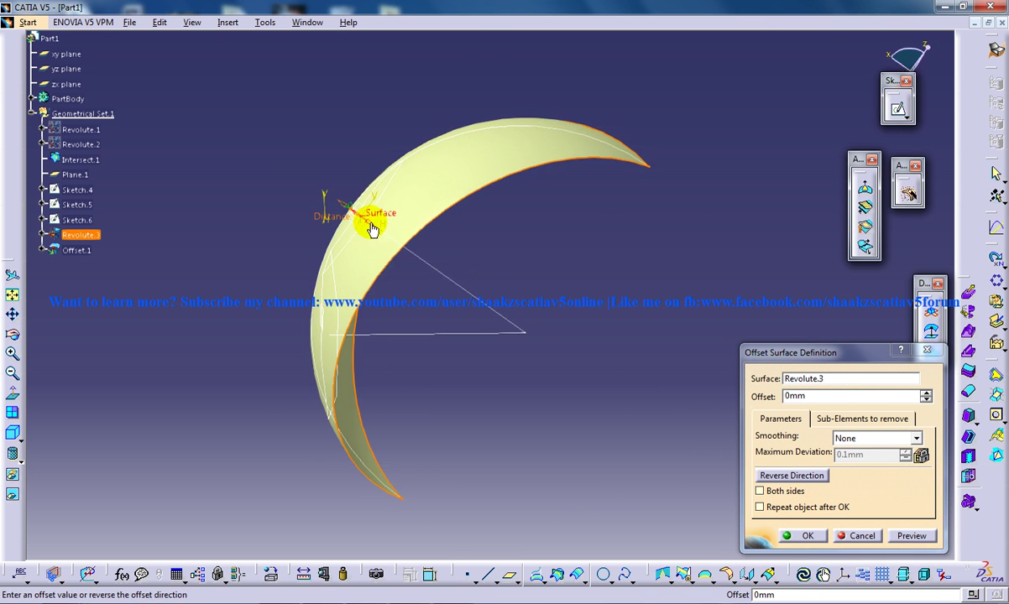
pyautogui.doubleClick(812, 397)
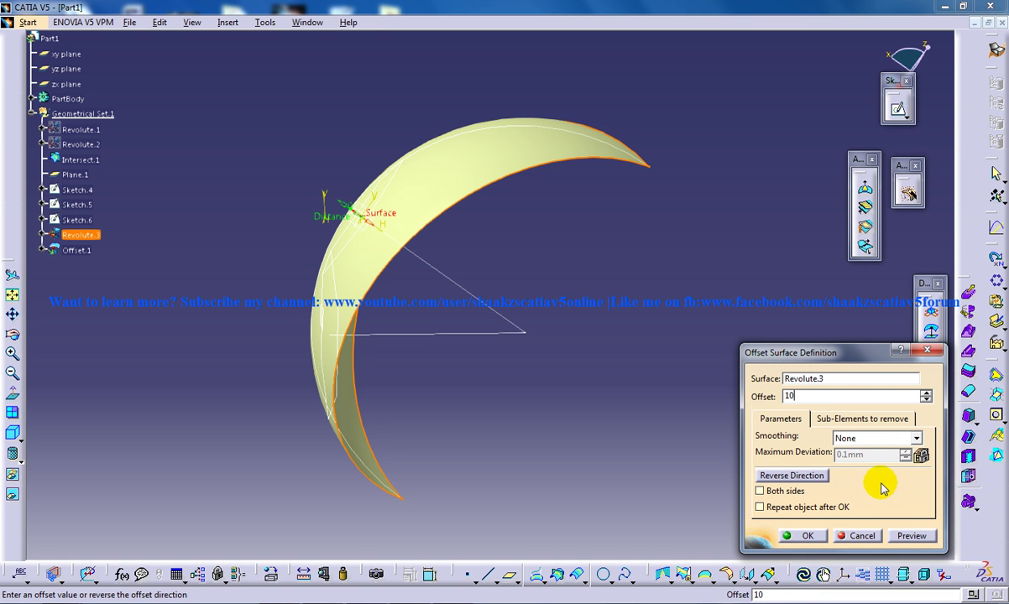
pyautogui.click(900, 537)
# Step: Reverse the offset to the opposite side and create Offset.1
pyautogui.moveTo(459, 270); pyautogui.dragTo(451, 218, button='middle')
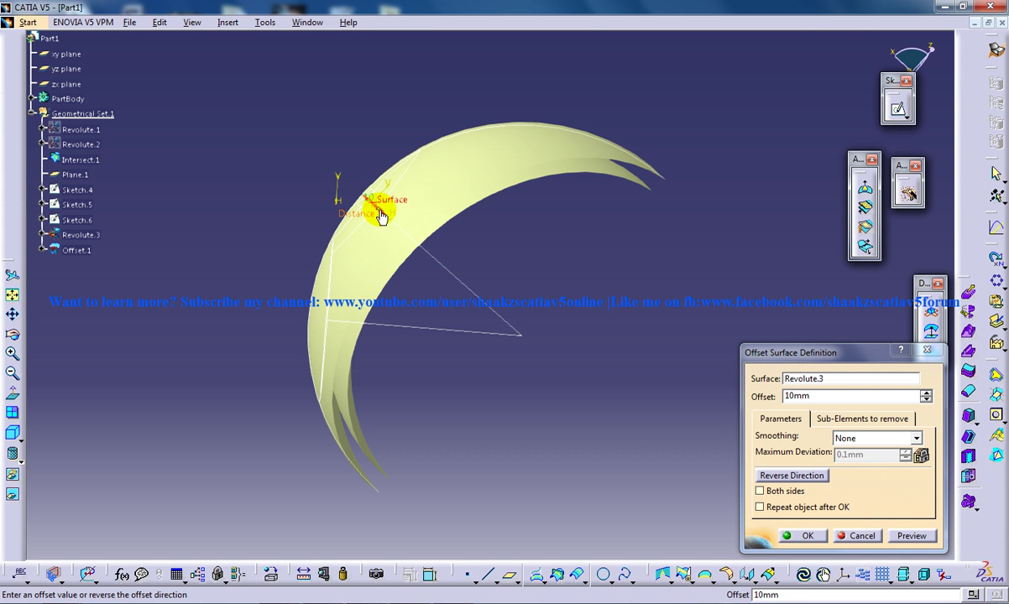
pyautogui.moveTo(381, 201); pyautogui.dragTo(455, 235, button='middle')
pyautogui.moveTo(361, 284); pyautogui.dragTo(292, 235, button='middle')
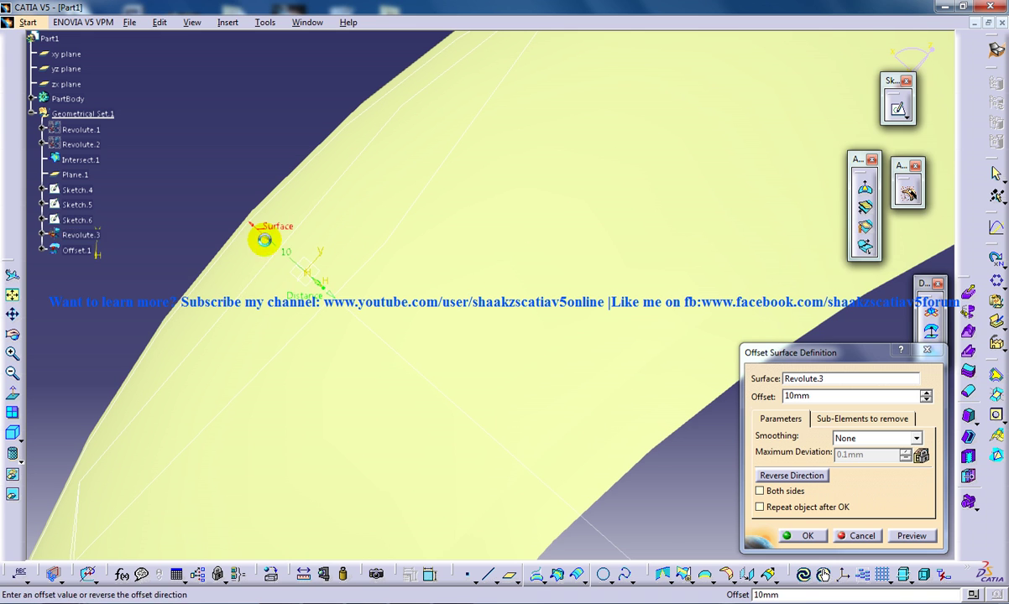
pyautogui.click(261, 231)
pyautogui.moveTo(225, 213); pyautogui.dragTo(570, 270, button='middle')
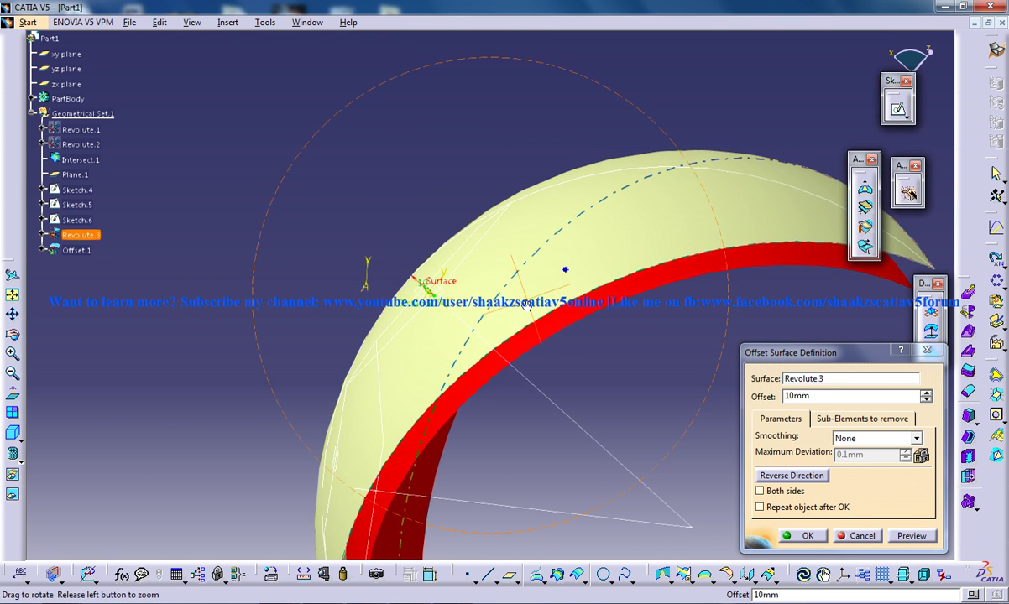
pyautogui.click(804, 536)
# Step: Extrude Sketch.1 into a surface with limits of 20mm and 24mm
pyautogui.moveTo(637, 418); pyautogui.dragTo(617, 387, button='middle')
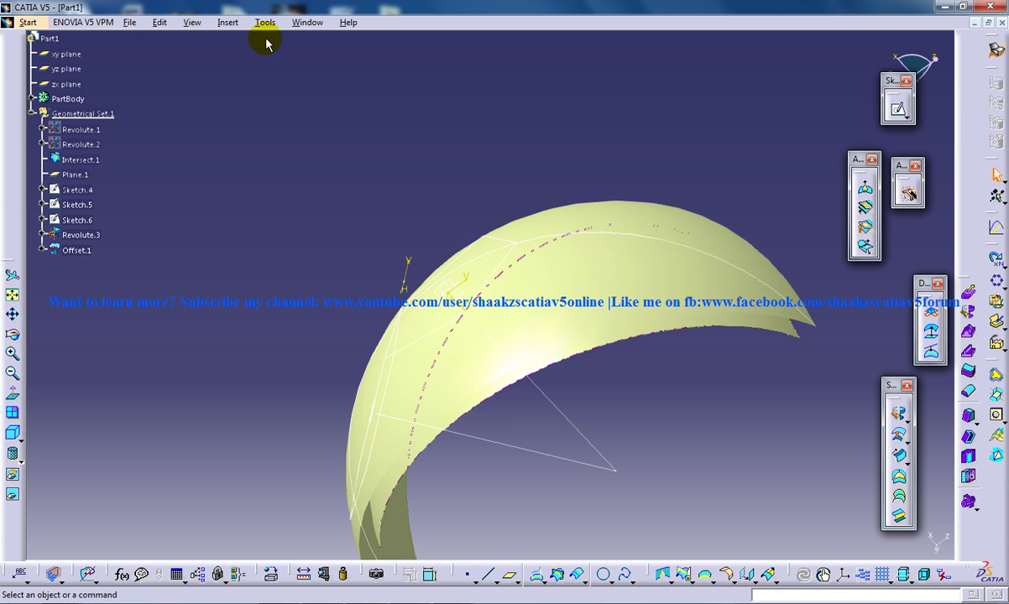
pyautogui.click(227, 22)
pyautogui.moveTo(315, 210)
pyautogui.click(412, 209)
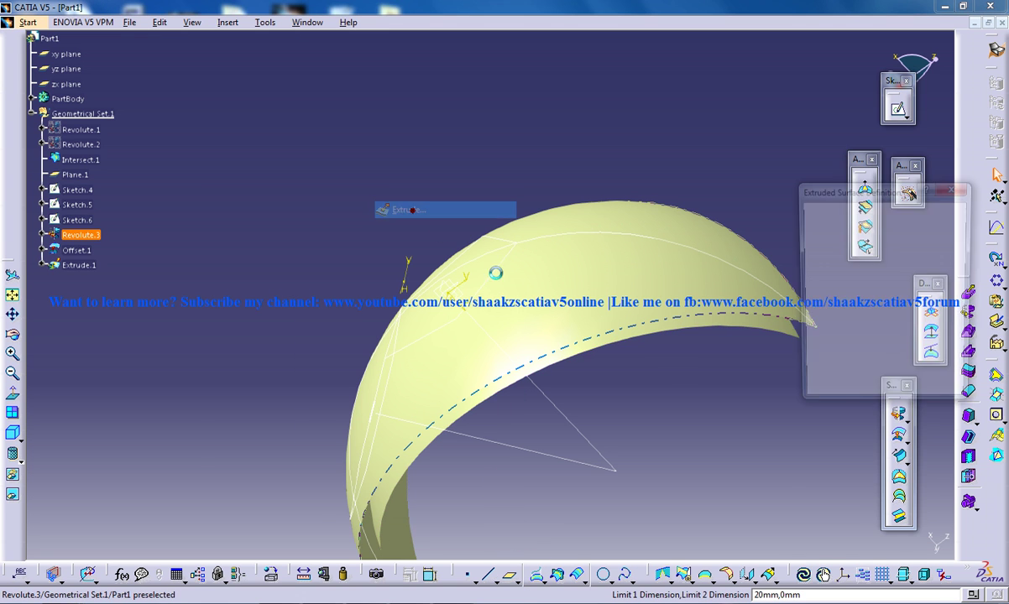
pyautogui.click(495, 270)
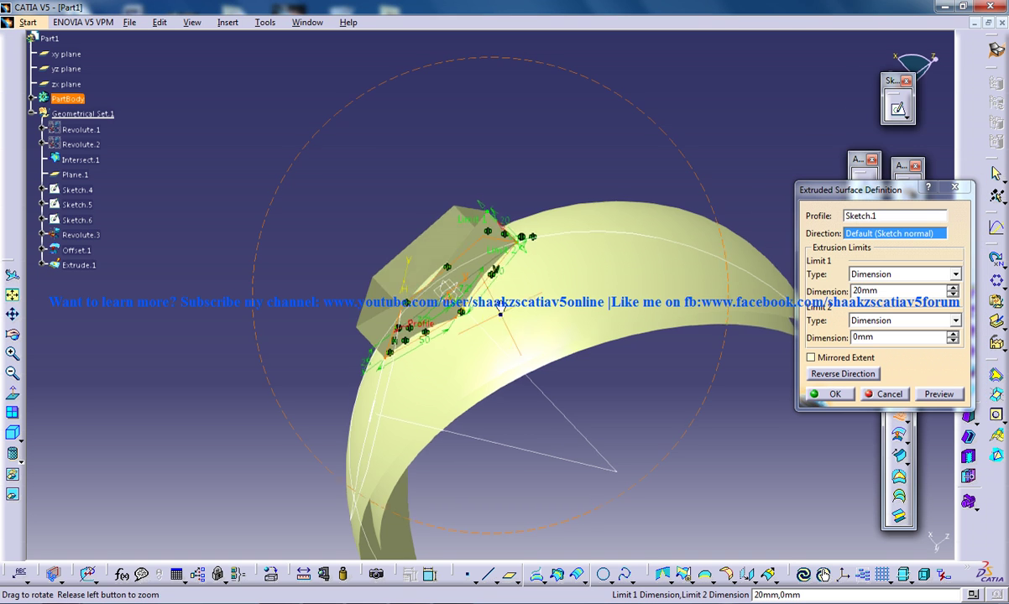
pyautogui.moveTo(500, 313); pyautogui.dragTo(492, 261, button='middle')
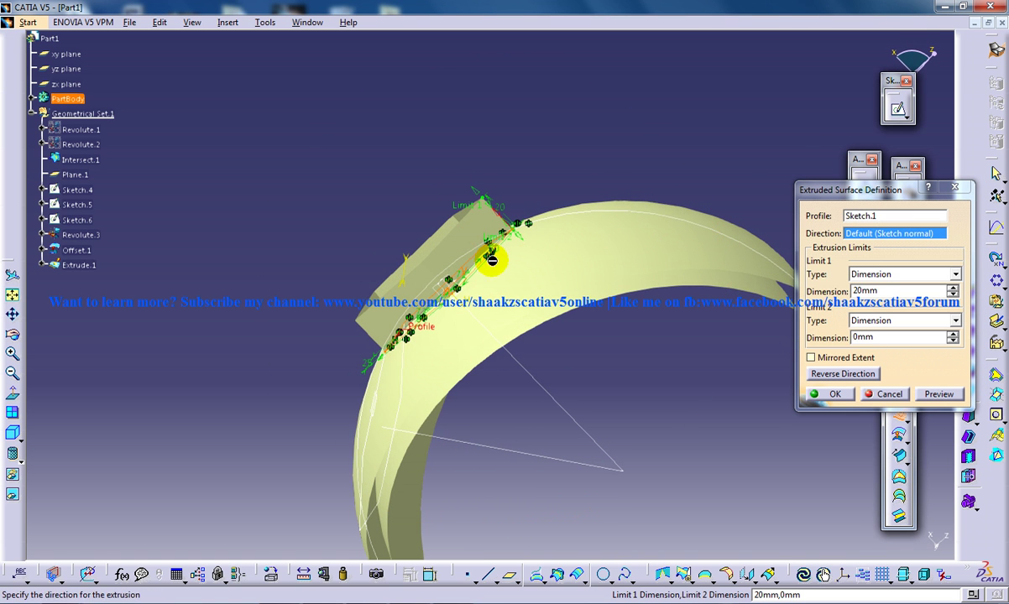
pyautogui.moveTo(487, 239); pyautogui.dragTo(498, 252)
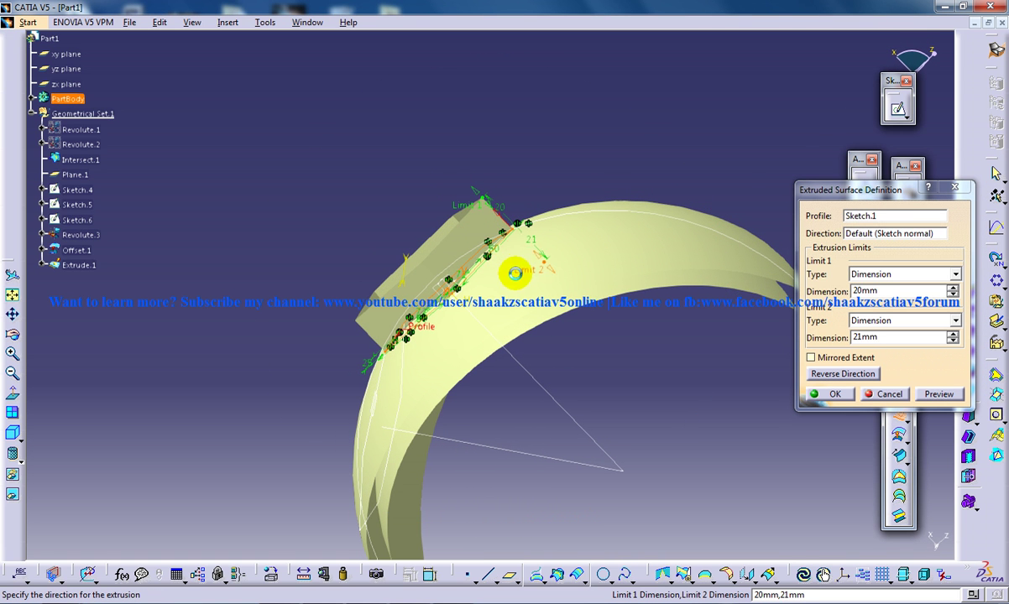
pyautogui.moveTo(483, 271); pyautogui.dragTo(468, 235, button='middle')
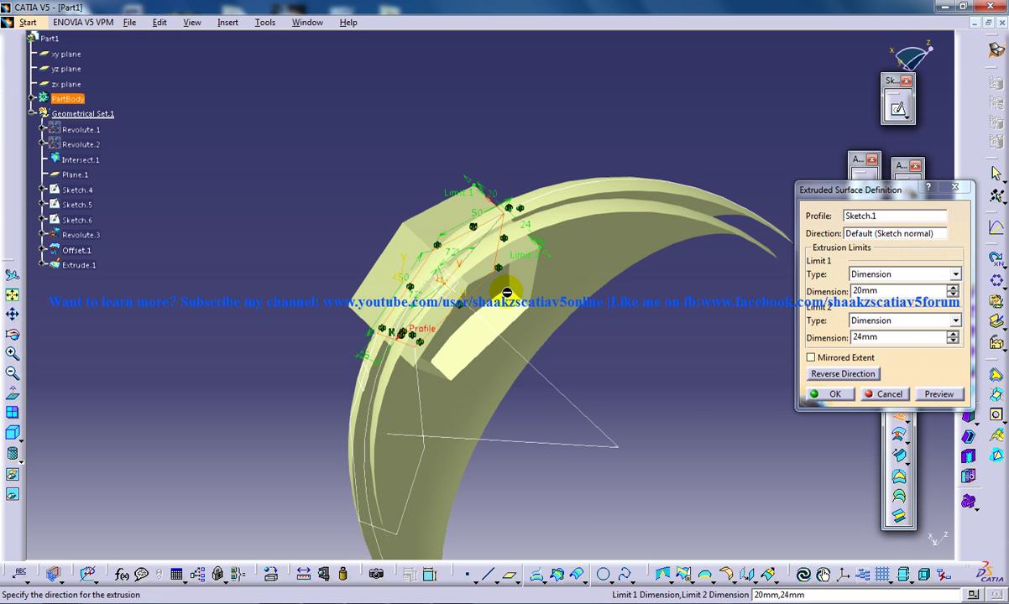
pyautogui.moveTo(464, 234); pyautogui.dragTo(470, 243, button='middle')
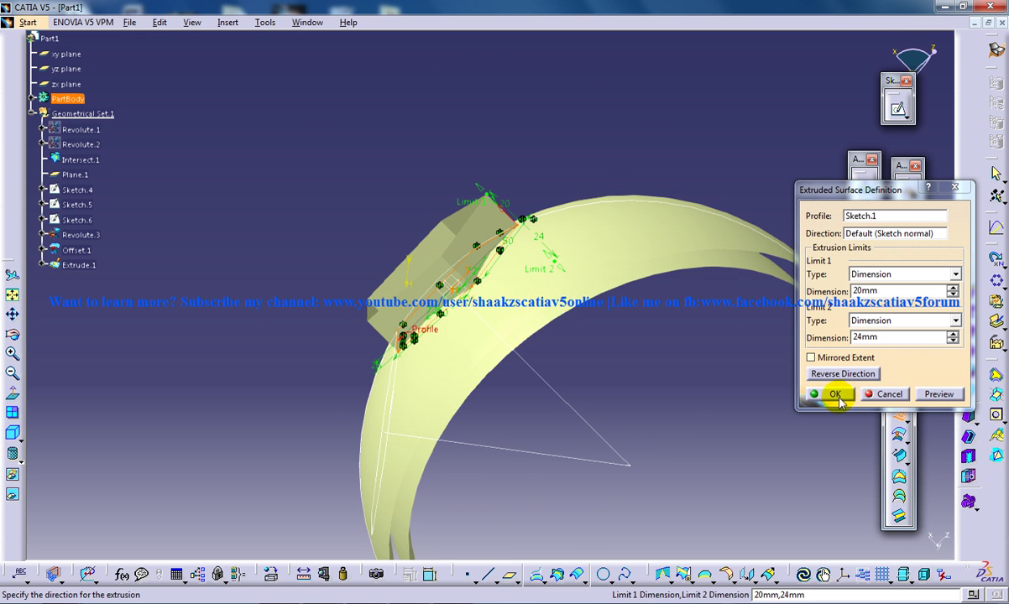
pyautogui.click(835, 395)
pyautogui.moveTo(479, 184); pyautogui.dragTo(567, 219, button='middle')
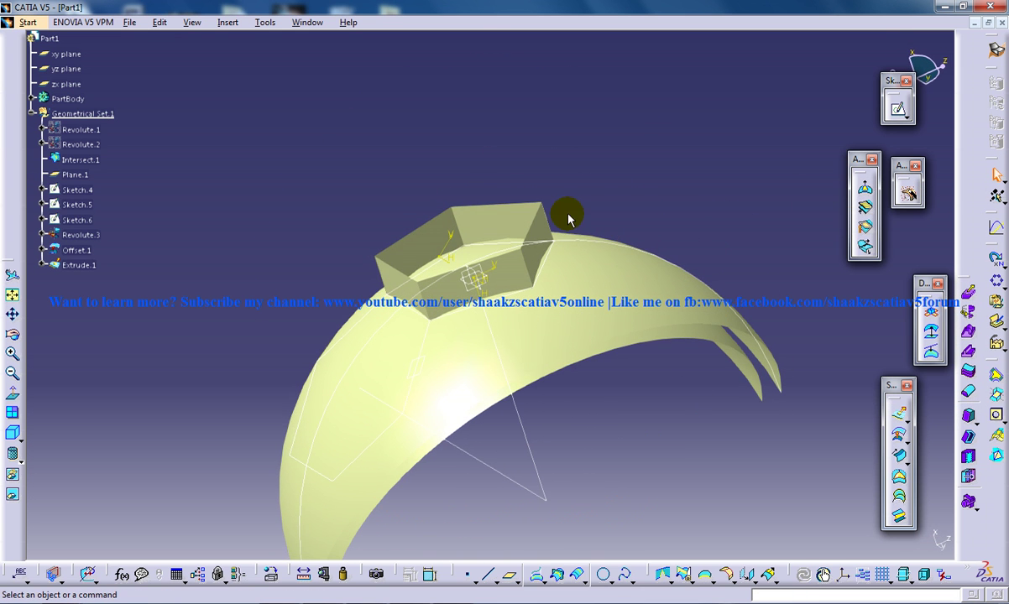
# Step: Extrude hexagon Sketch.4 into a prism surface with limits of 20mm and 25mm
pyautogui.click(229, 23)
pyautogui.moveTo(274, 207)
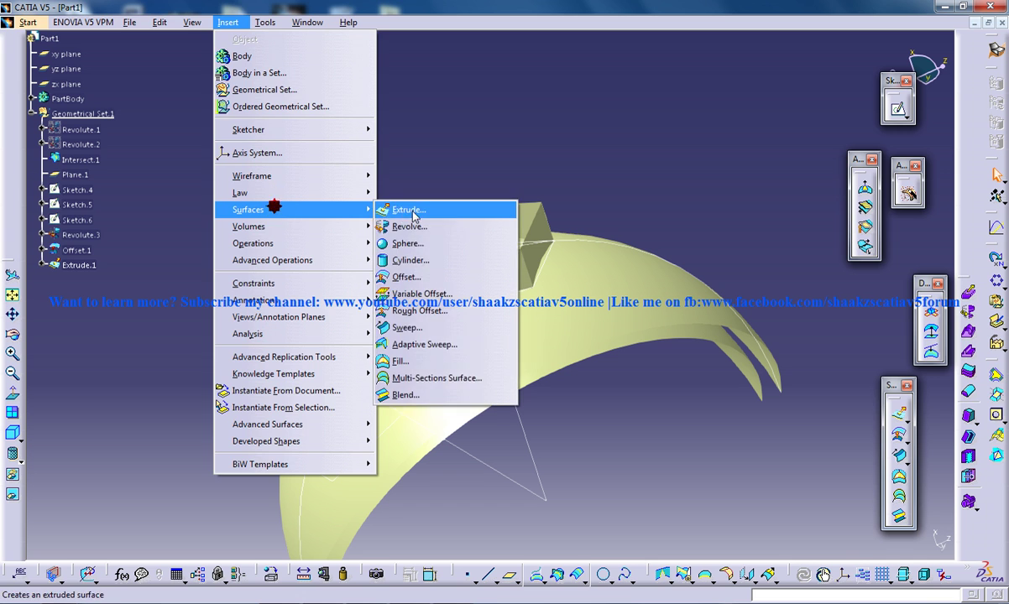
pyautogui.click(410, 209)
pyautogui.click(370, 391)
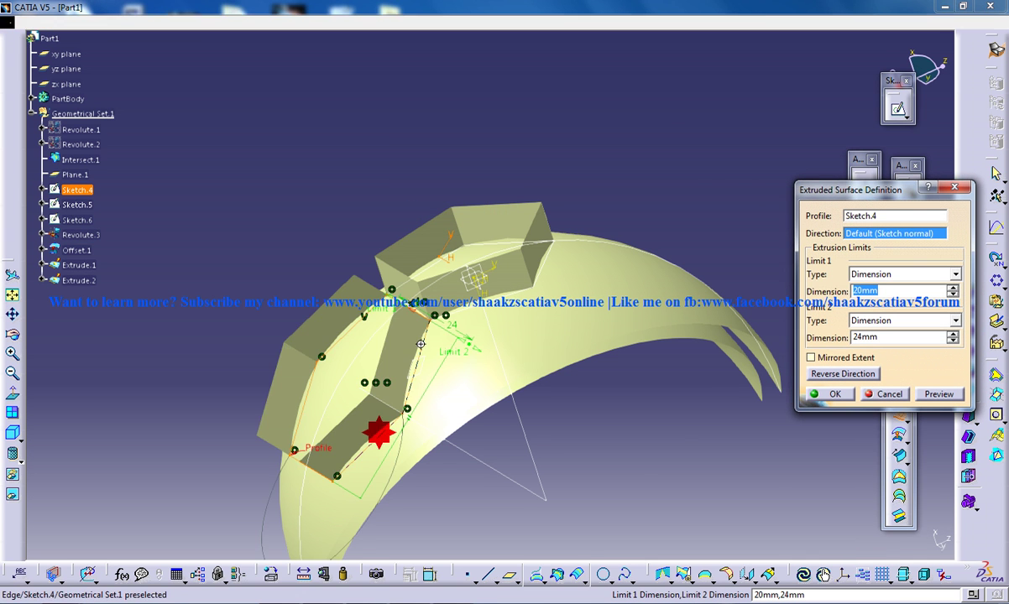
pyautogui.moveTo(464, 305); pyautogui.dragTo(372, 209, button='middle')
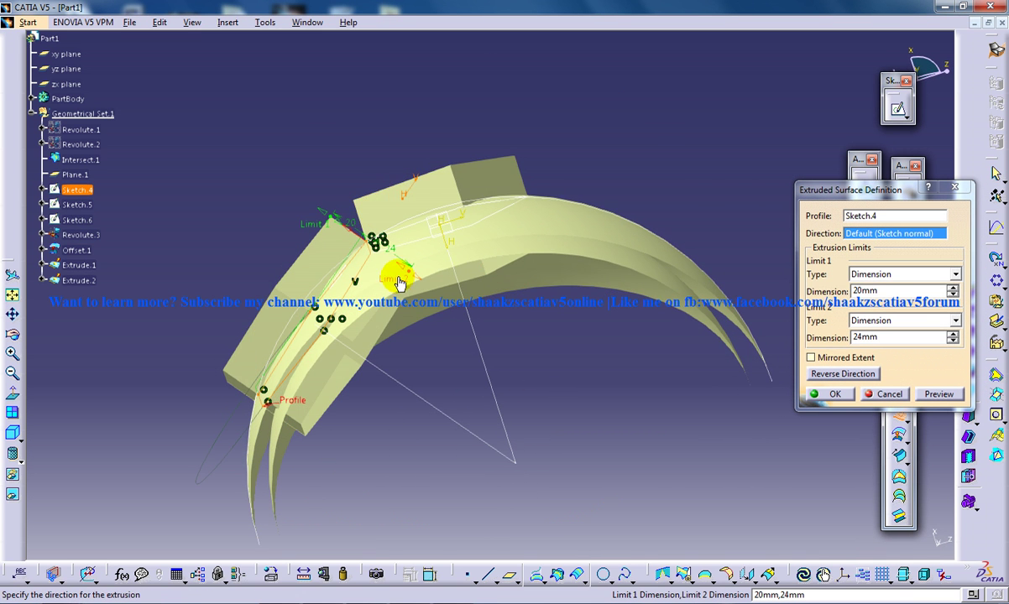
pyautogui.moveTo(399, 280); pyautogui.dragTo(394, 277)
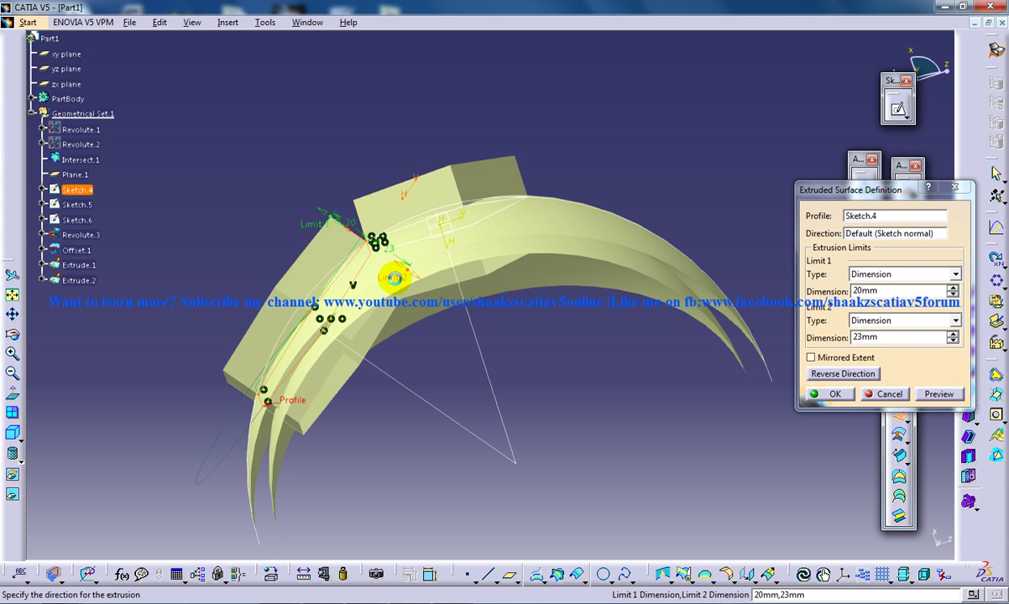
pyautogui.moveTo(396, 281)
pyautogui.mouseDown(button='middle')
pyautogui.moveTo(353, 181)
pyautogui.moveTo(413, 283)
pyautogui.mouseUp(button='middle')
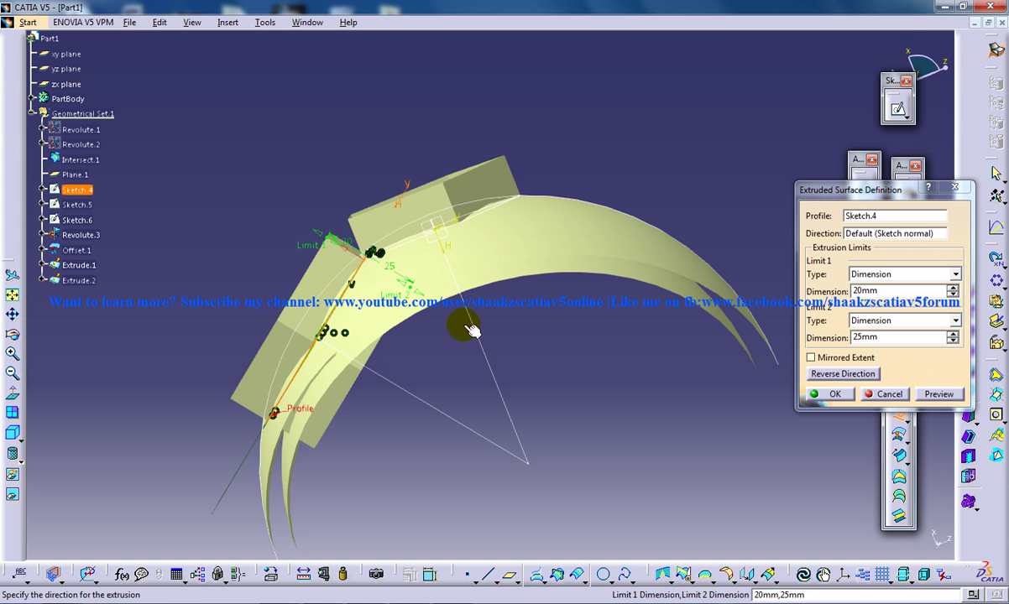
pyautogui.moveTo(319, 277); pyautogui.dragTo(437, 290, button='middle')
pyautogui.click(837, 395)
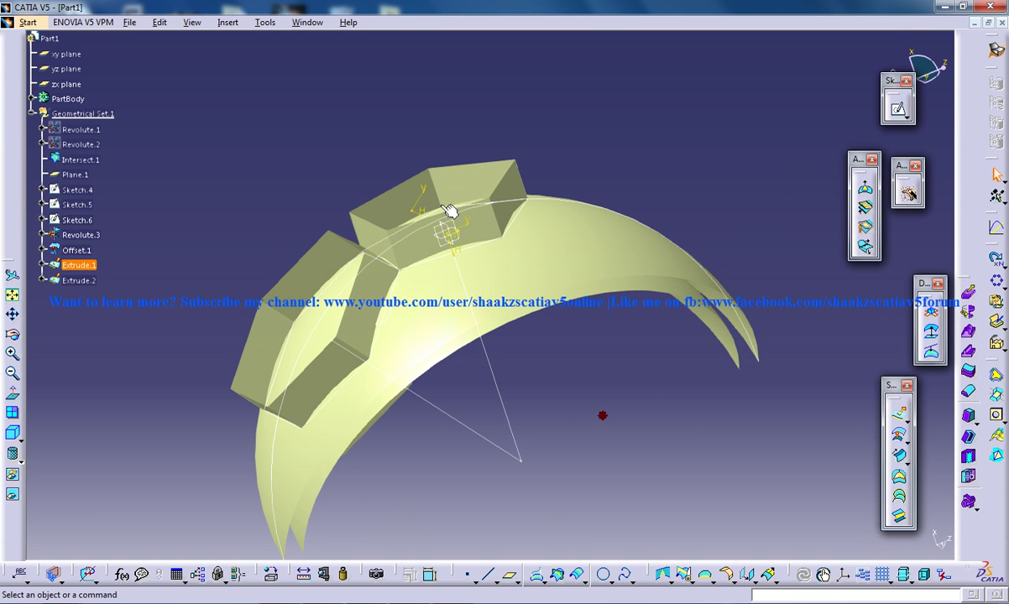
# Step: Trim Extrude.1 against Revolute.3, flipping kept sides to leave the raised hexagonal patch
pyautogui.moveTo(450, 210); pyautogui.dragTo(477, 207, button='middle')
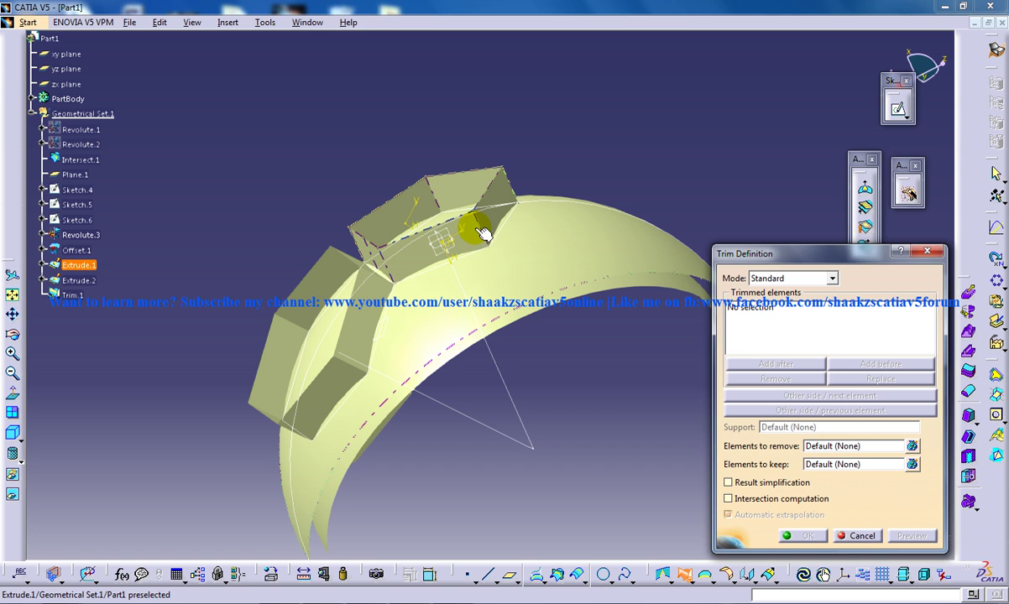
pyautogui.click(467, 225)
pyautogui.click(541, 234)
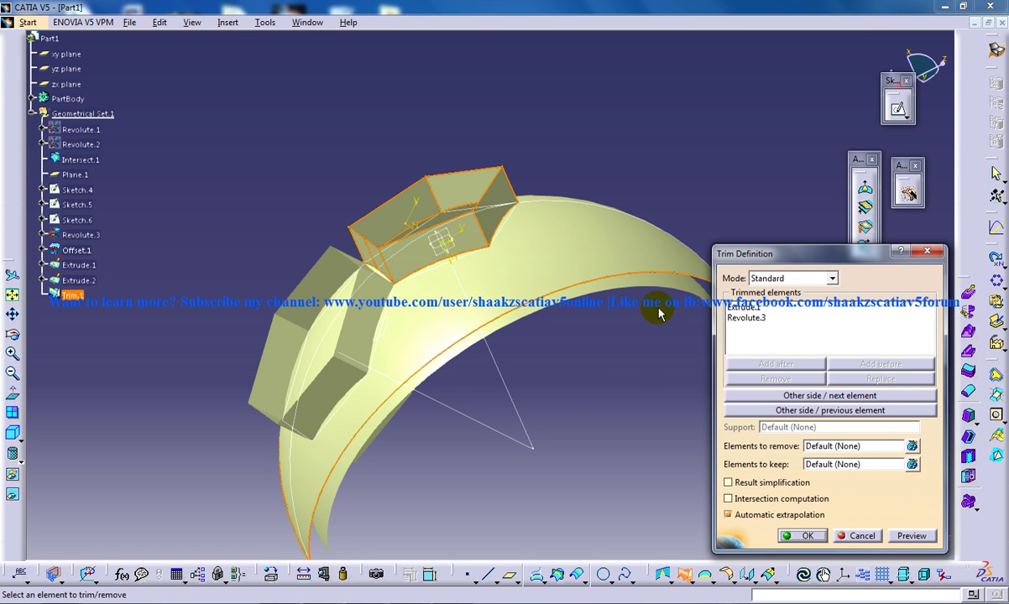
pyautogui.click(811, 397)
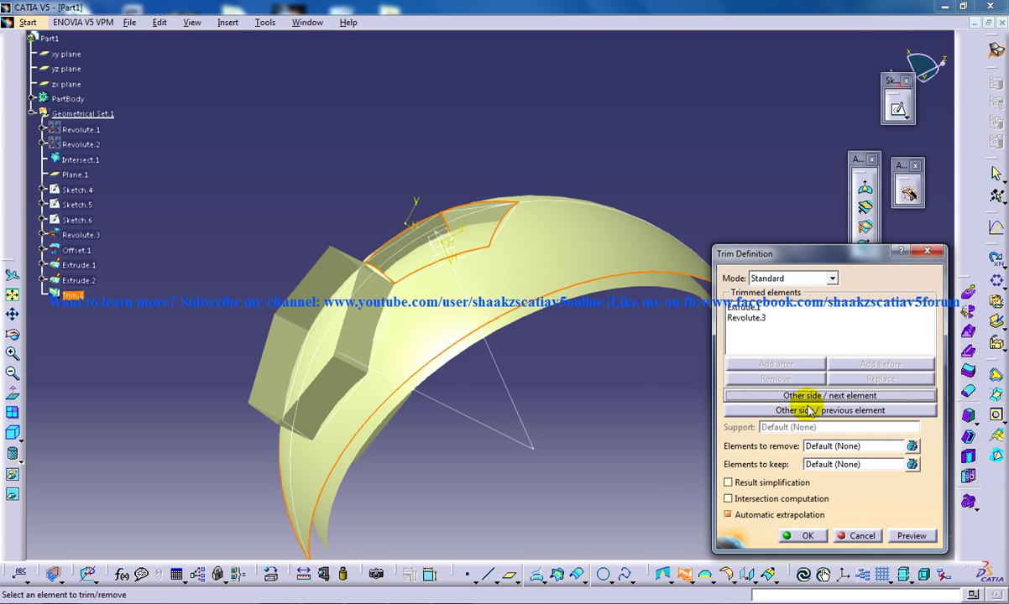
pyautogui.click(808, 411)
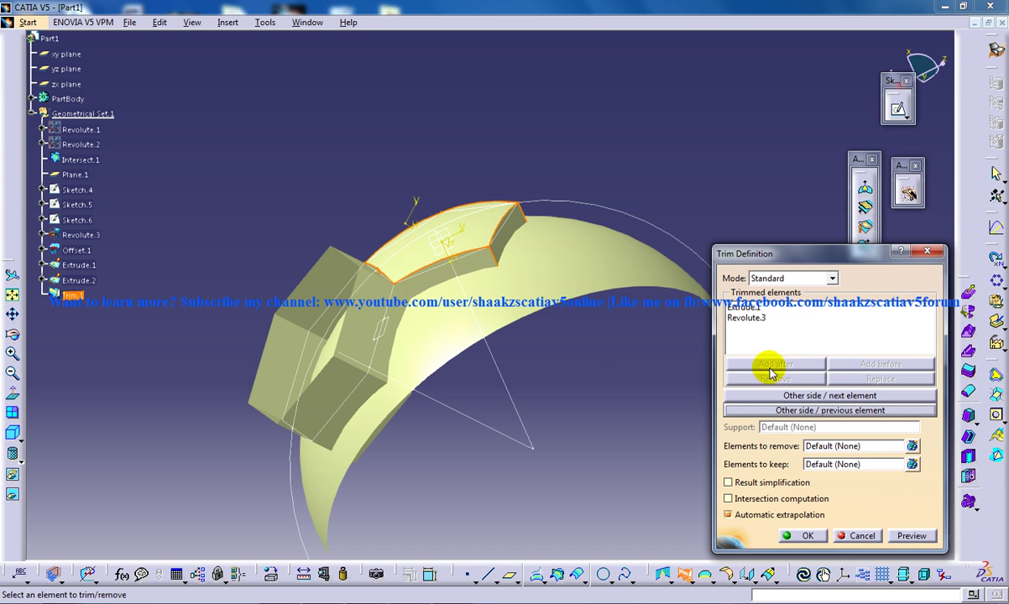
pyautogui.click(805, 537)
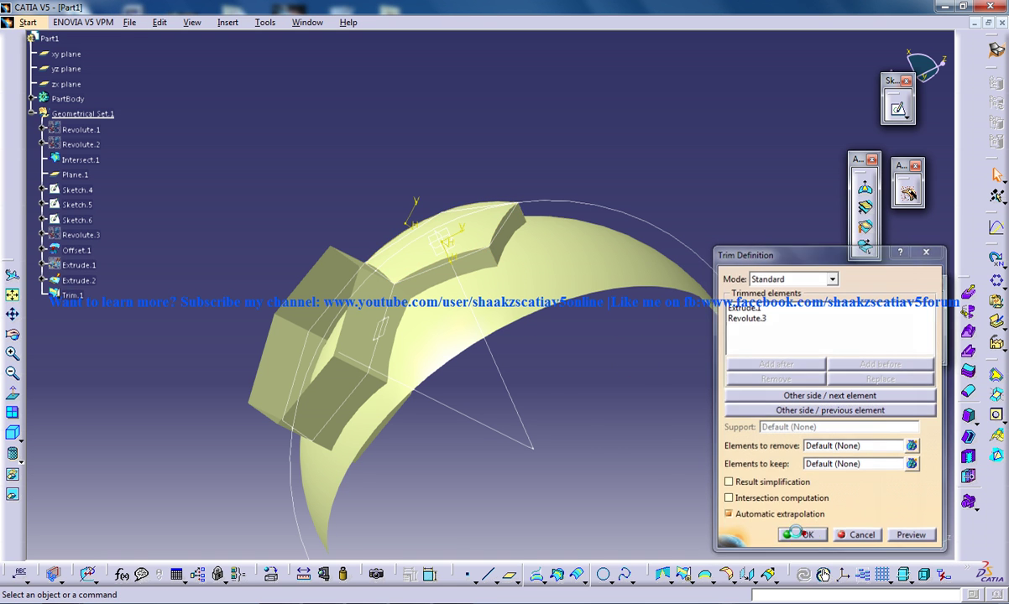
pyautogui.moveTo(453, 267); pyautogui.dragTo(428, 249, button='middle')
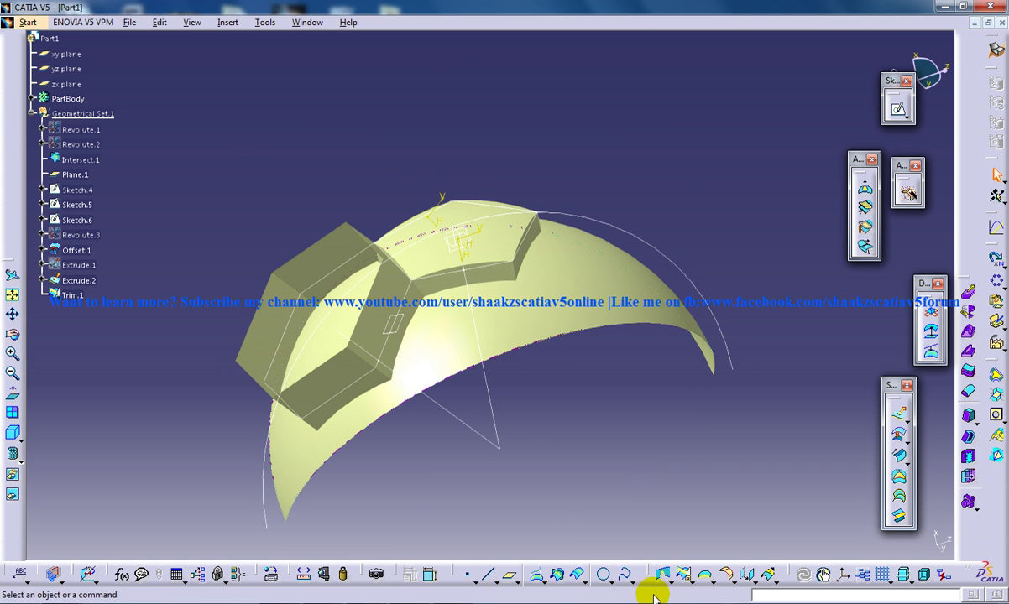
# Step: Trim Extrude.2 against Revolute.3, keeping the raised patch side as Trim.2
pyautogui.click(684, 575)
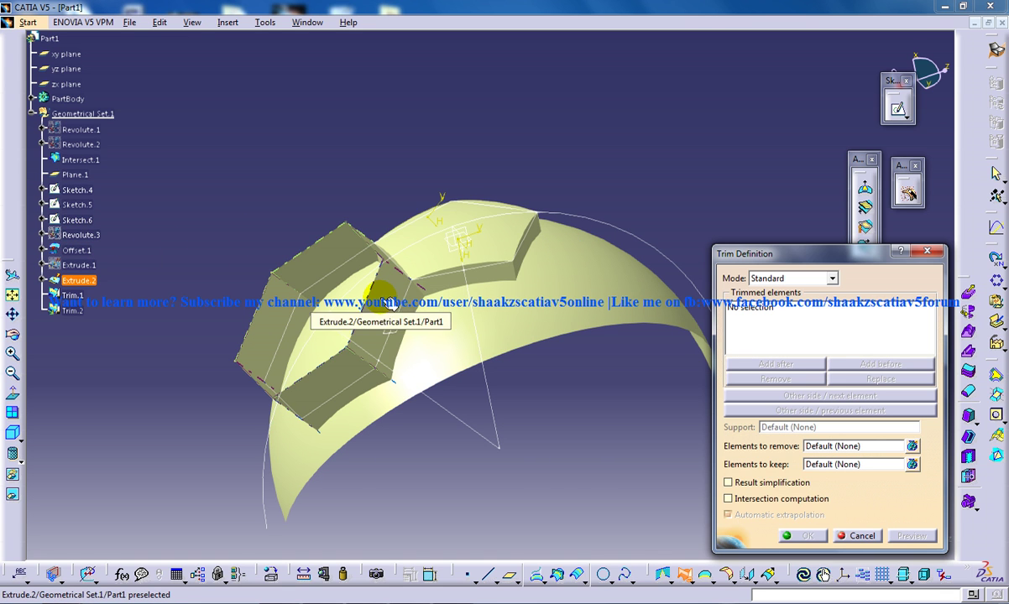
pyautogui.click(345, 333)
pyautogui.click(81, 235)
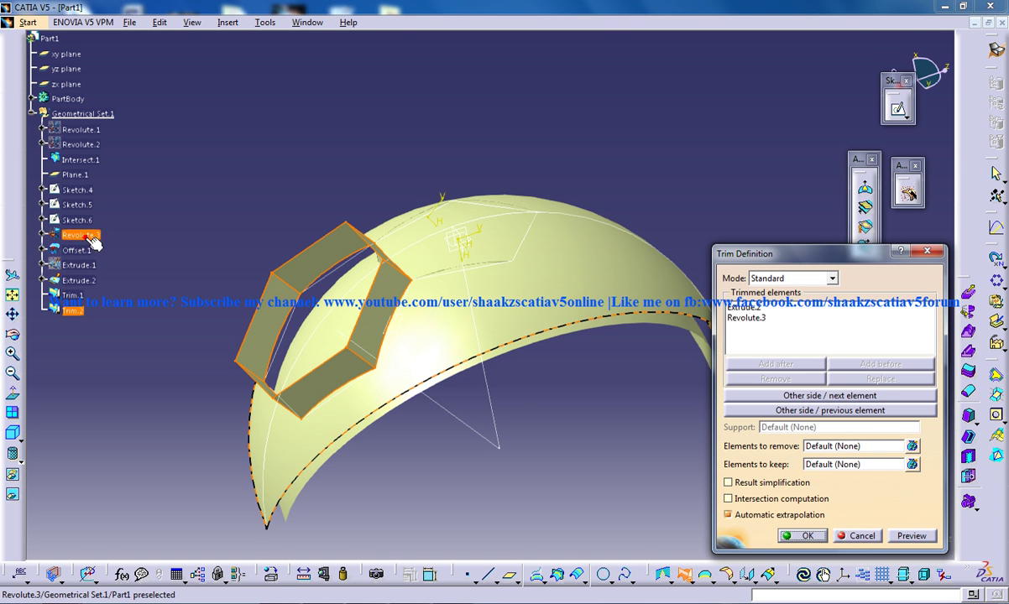
pyautogui.click(834, 398)
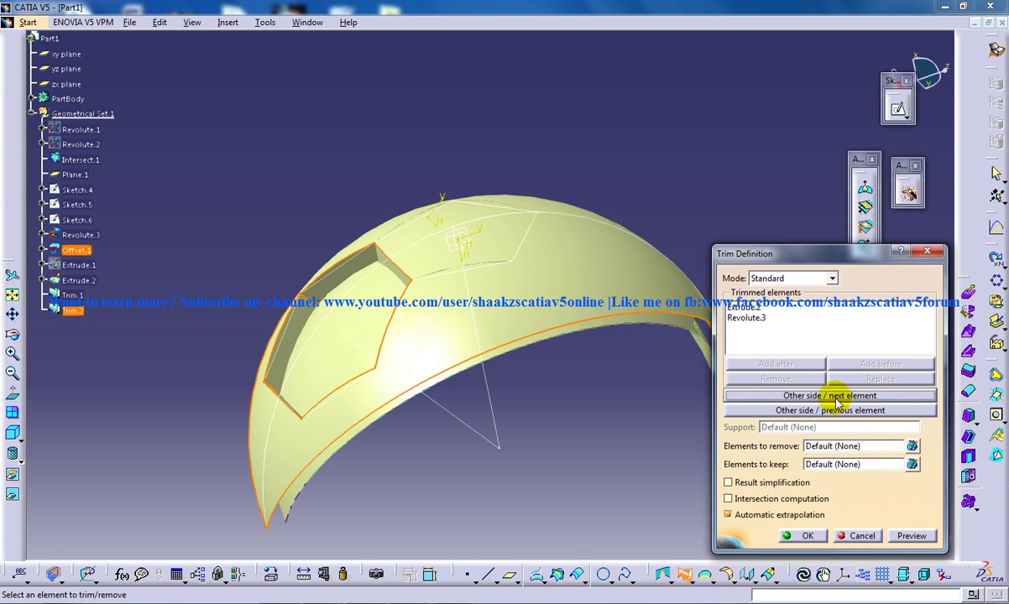
pyautogui.click(833, 413)
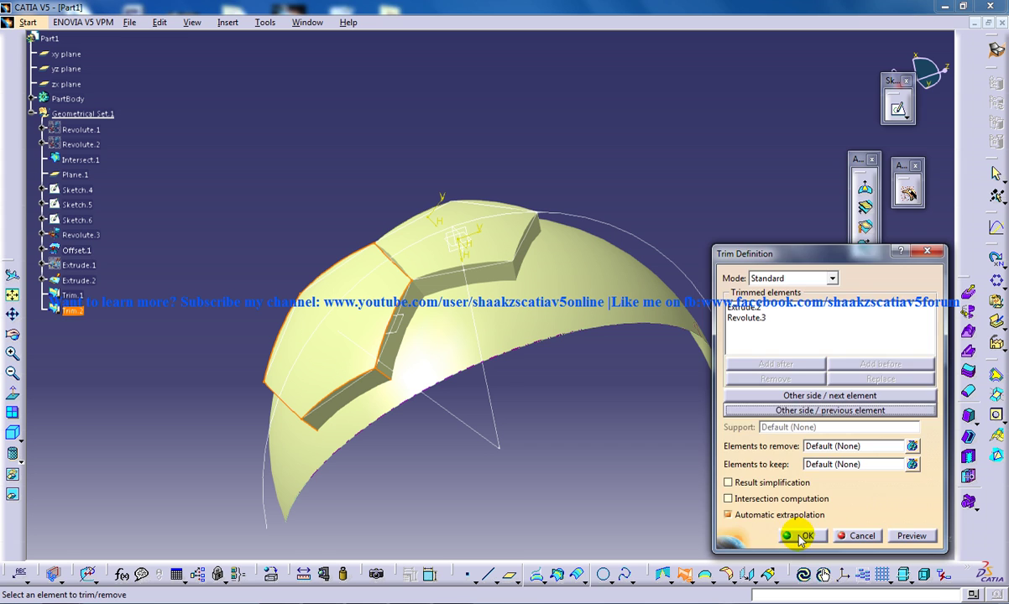
pyautogui.click(801, 536)
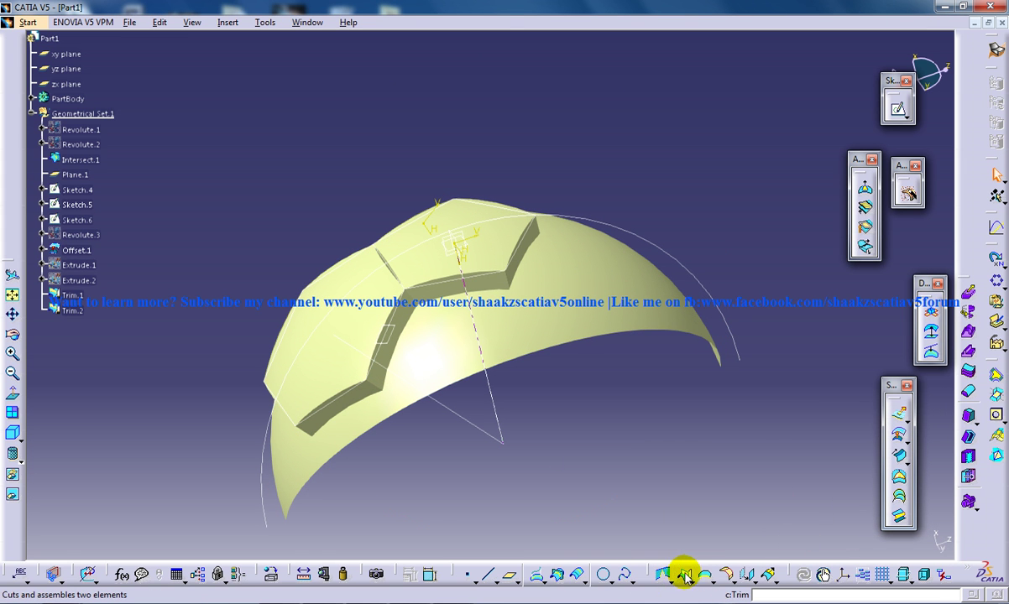
# Step: Trim Trim.1 against Offset.1, keeping the side that closes the hexagonal tile
pyautogui.click(685, 578)
pyautogui.click(474, 273)
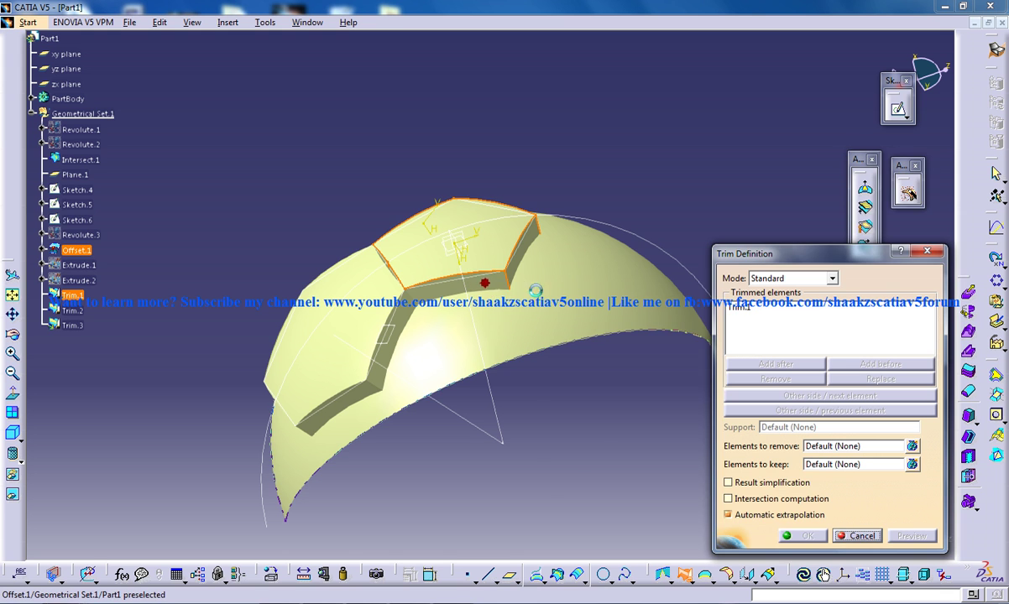
pyautogui.click(591, 312)
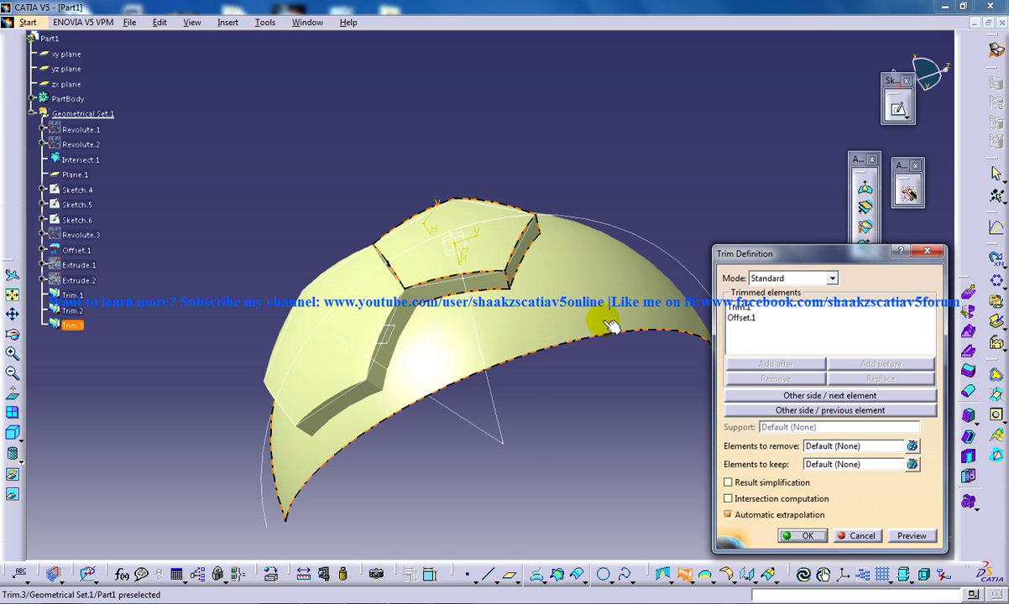
pyautogui.click(817, 411)
pyautogui.moveTo(642, 357); pyautogui.dragTo(470, 289, button='middle')
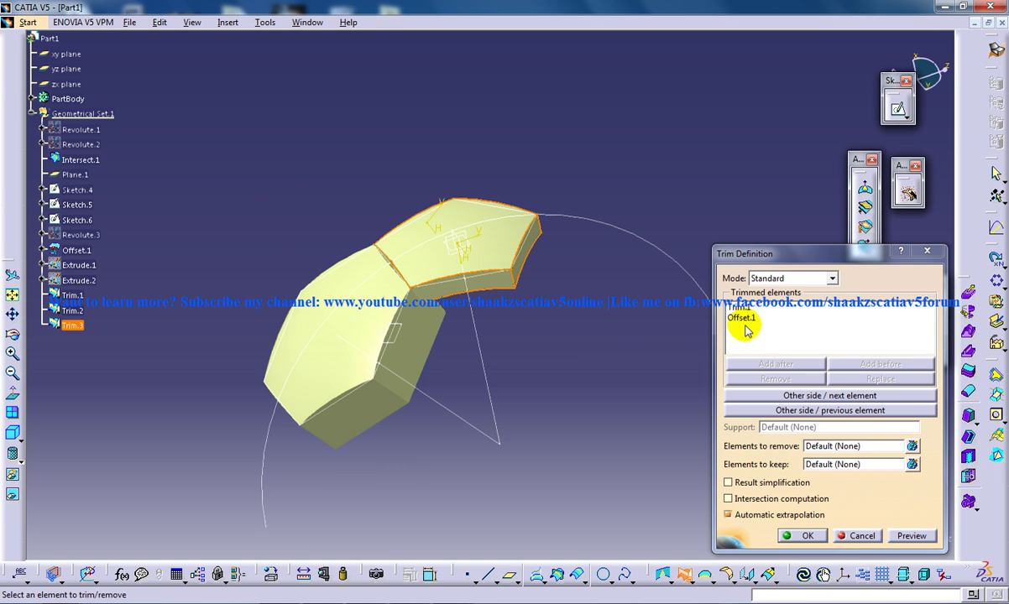
pyautogui.click(810, 537)
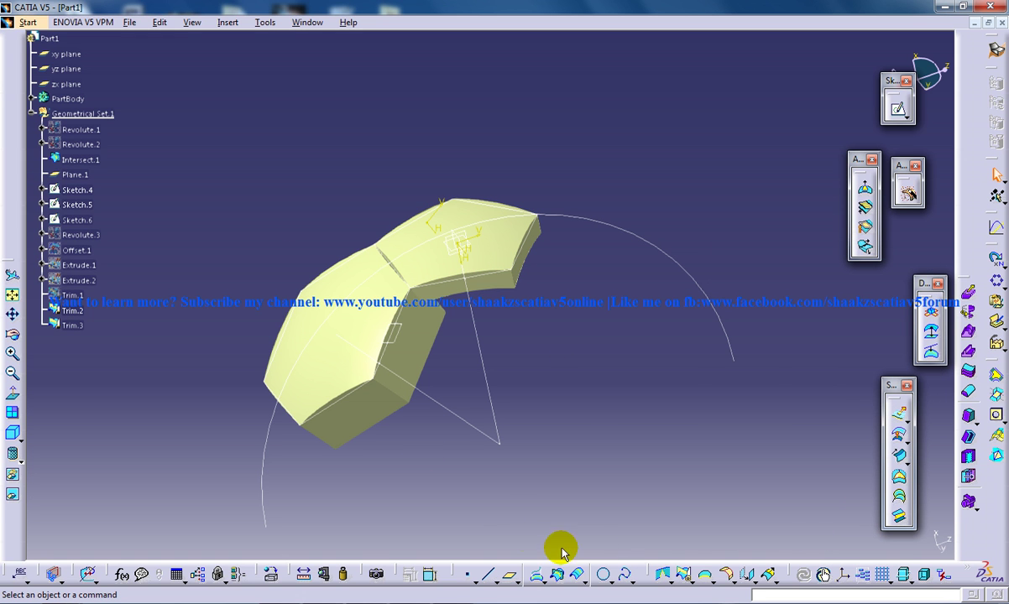
# Step: Trim Trim.2 against Offset.1, toggling sides to keep the closed second tile
pyautogui.click(687, 579)
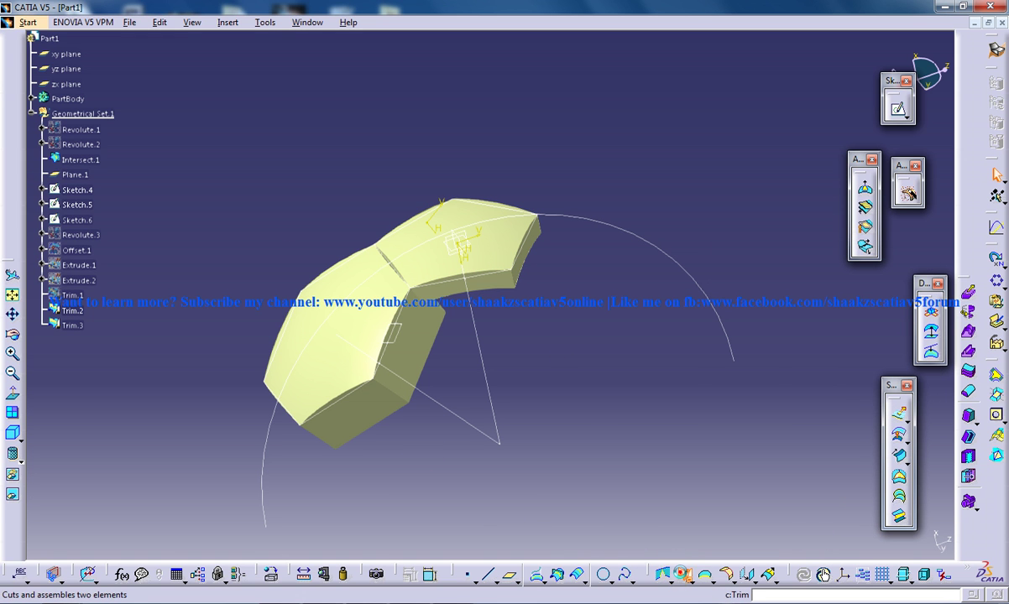
pyautogui.click(682, 574)
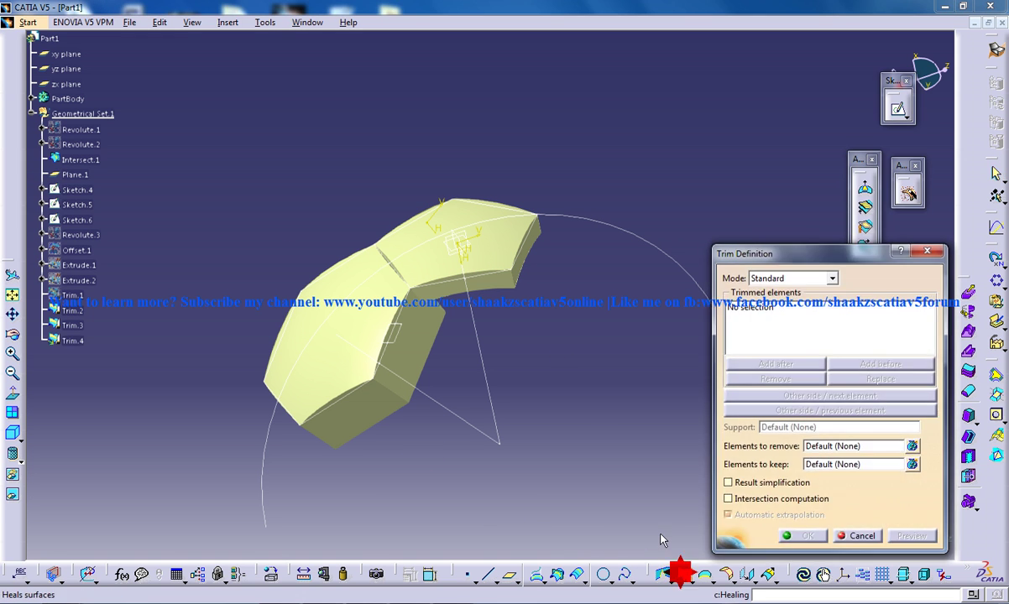
pyautogui.click(424, 332)
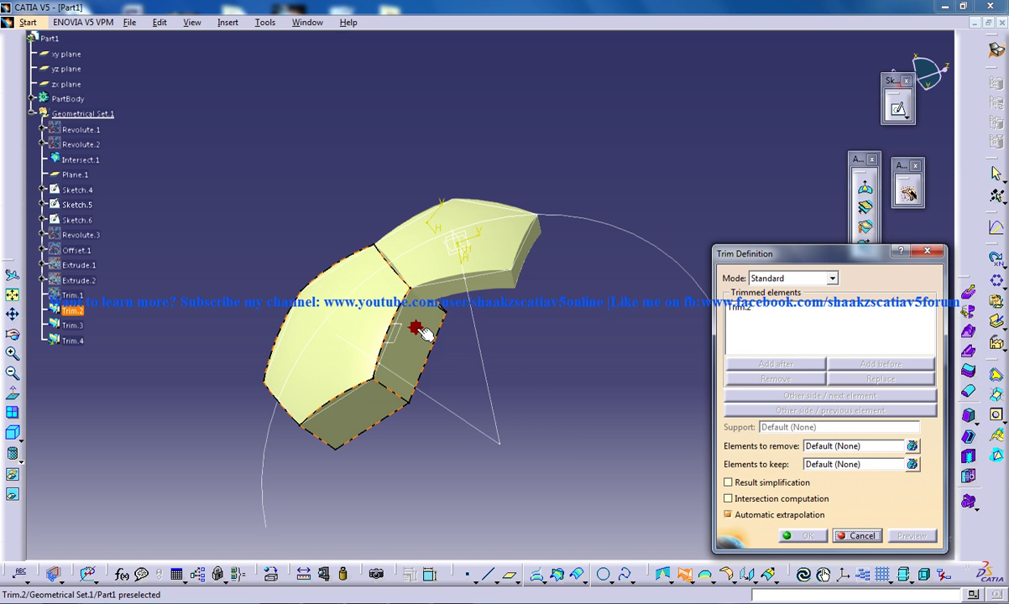
pyautogui.click(76, 250)
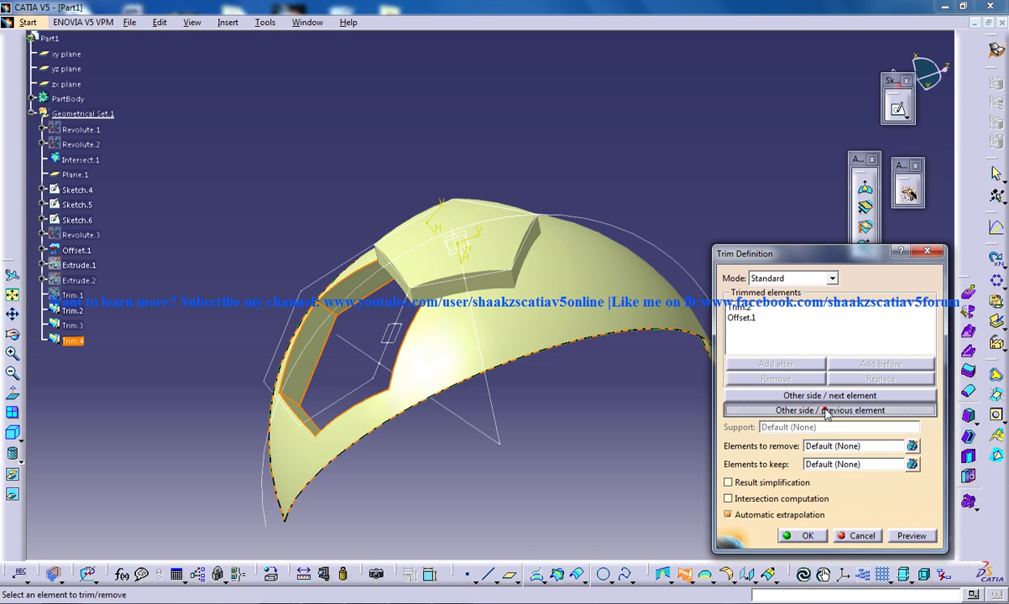
pyautogui.click(827, 410)
pyautogui.click(821, 397)
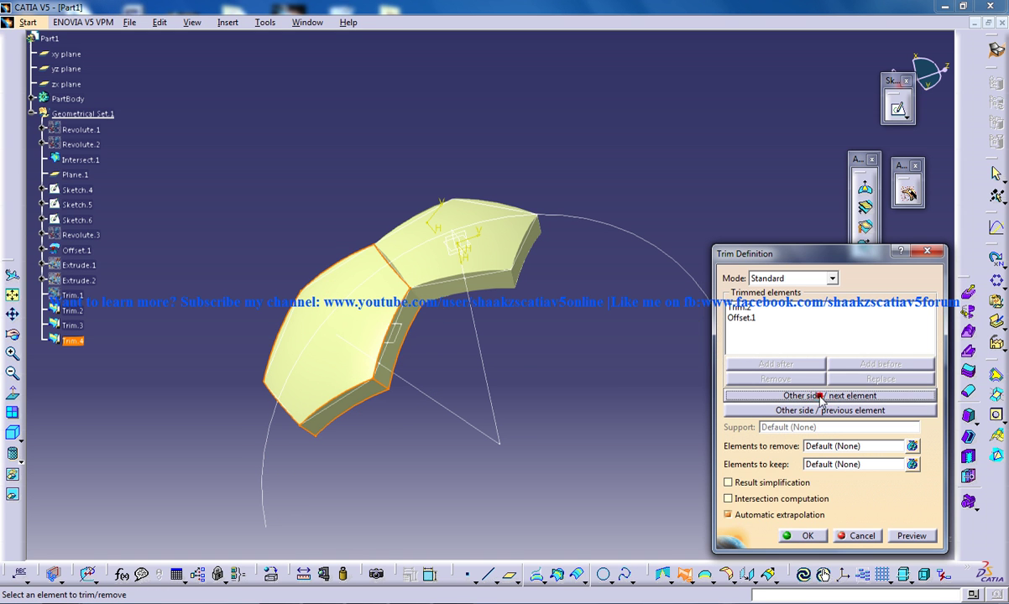
pyautogui.click(800, 537)
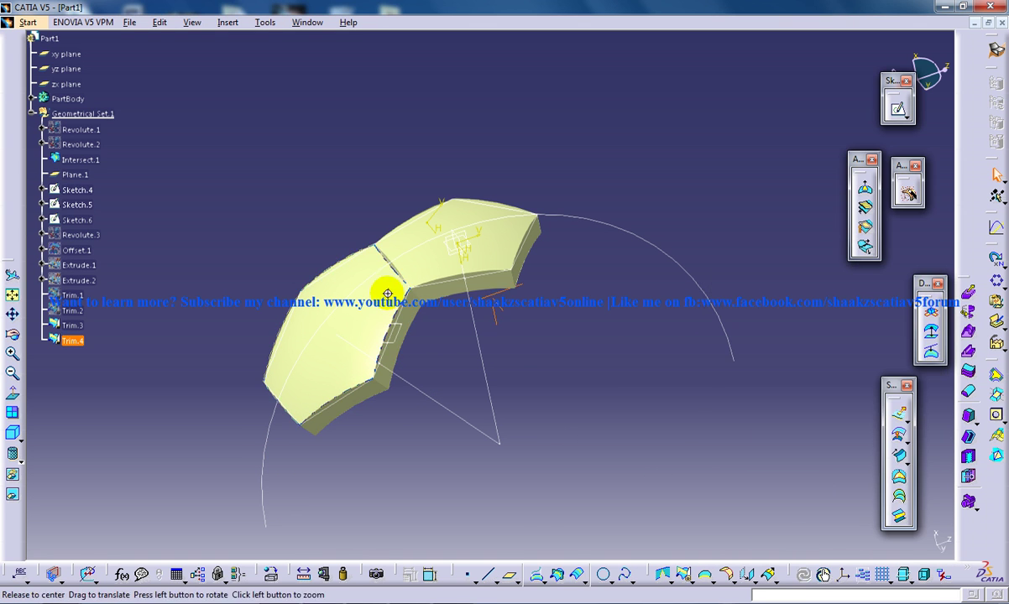
pyautogui.moveTo(383, 225); pyautogui.dragTo(454, 323, button='middle')
pyautogui.moveTo(524, 312)
pyautogui.mouseDown(button='middle')
pyautogui.moveTo(453, 327)
pyautogui.moveTo(467, 323)
pyautogui.moveTo(383, 267)
pyautogui.moveTo(402, 298)
pyautogui.moveTo(390, 286)
pyautogui.moveTo(435, 280)
pyautogui.moveTo(541, 385)
pyautogui.moveTo(541, 366)
pyautogui.mouseUp(button='middle')
# Step: Begin an edge fillet and hide the pentagonal patch Trim.3
pyautogui.click(302, 123)
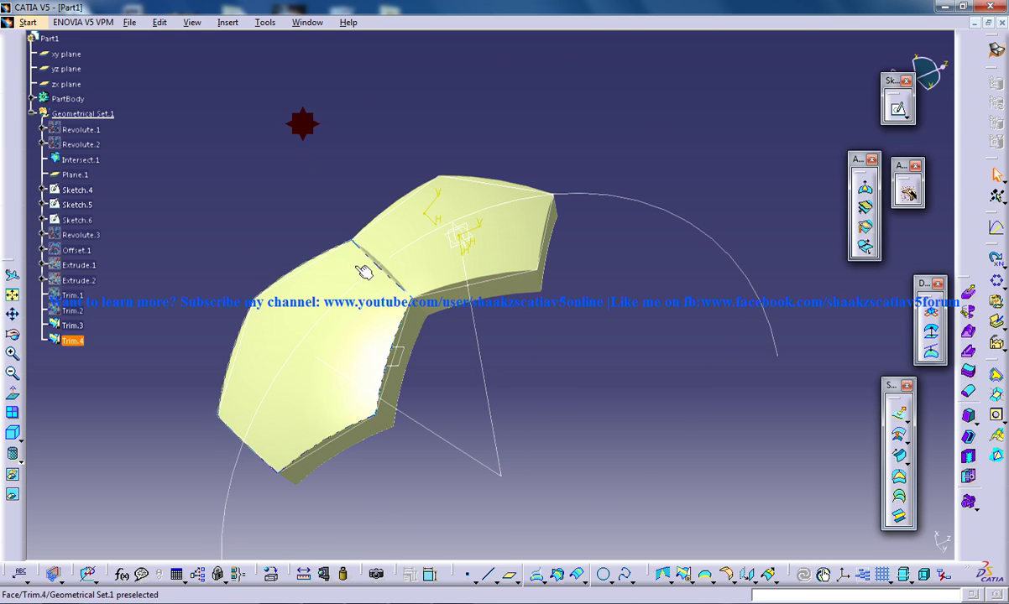
pyautogui.click(228, 23)
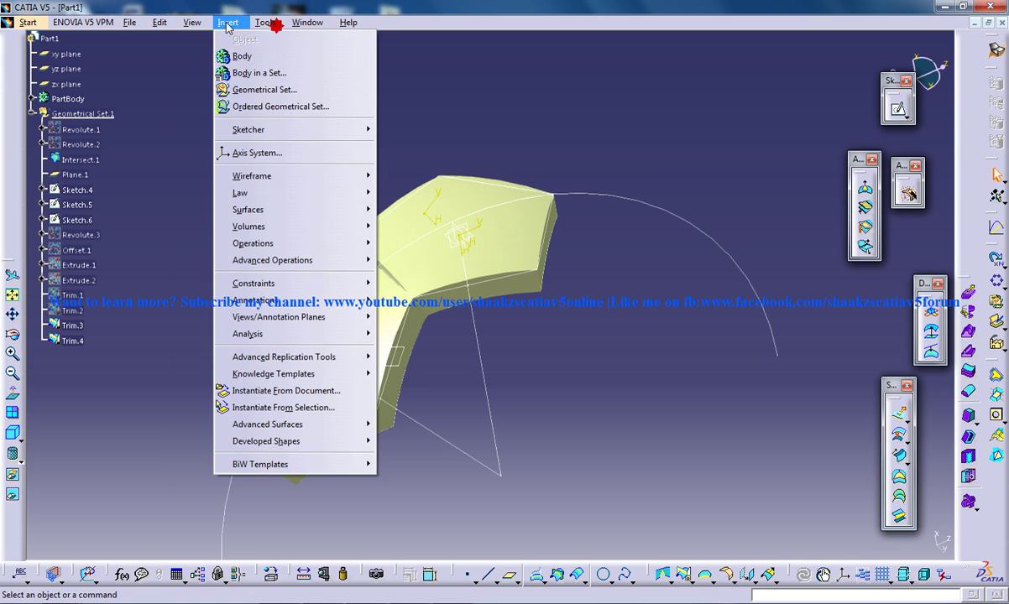
pyautogui.moveTo(291, 234)
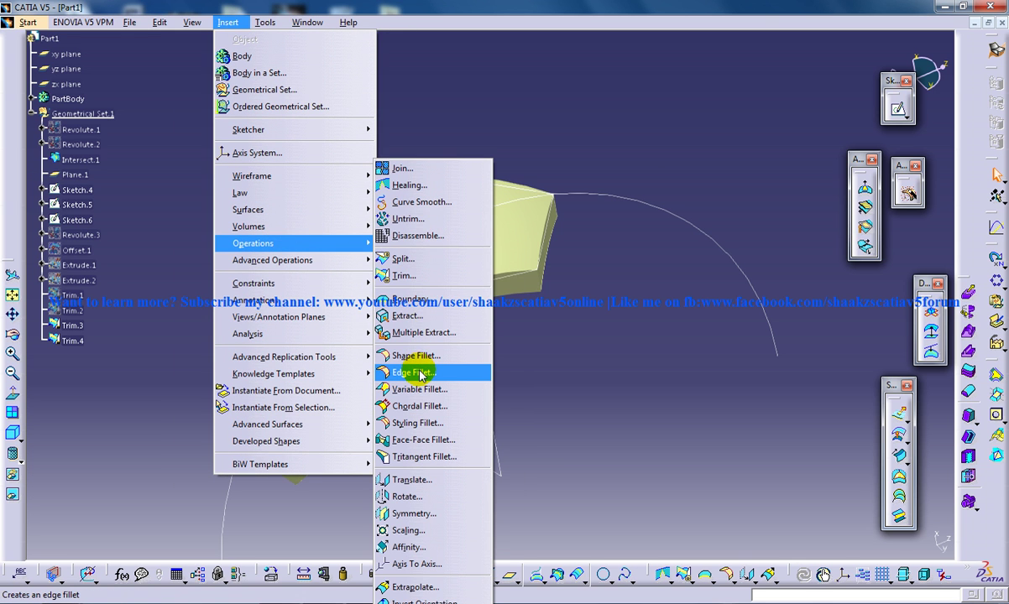
pyautogui.click(421, 375)
pyautogui.moveTo(329, 313); pyautogui.dragTo(363, 236, button='middle')
pyautogui.rightClick(548, 235)
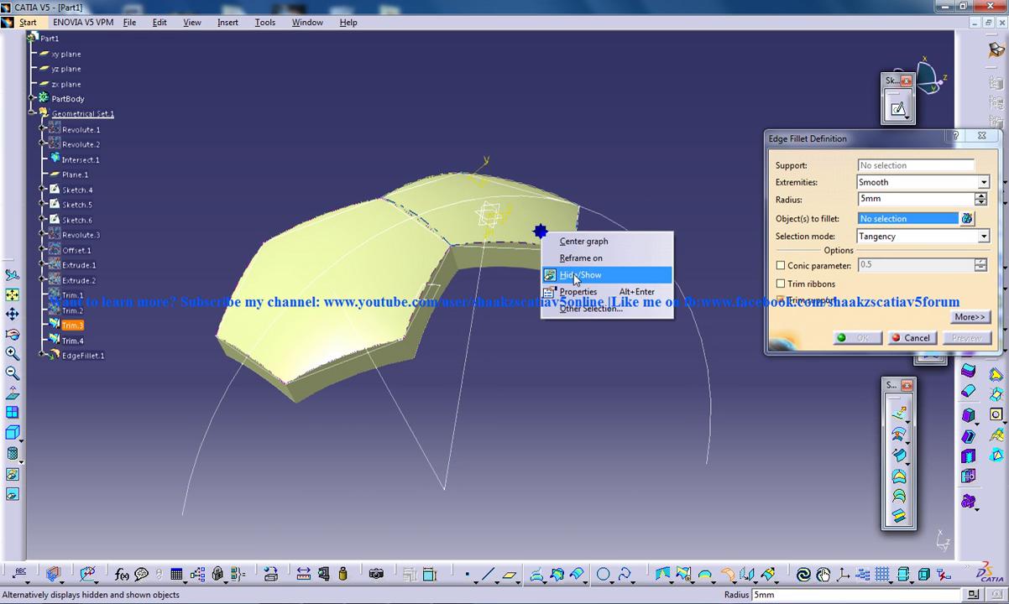
pyautogui.click(566, 273)
# Step: Select the hexagonal tile's top face and side faces for filleting
pyautogui.click(374, 293)
pyautogui.click(390, 359)
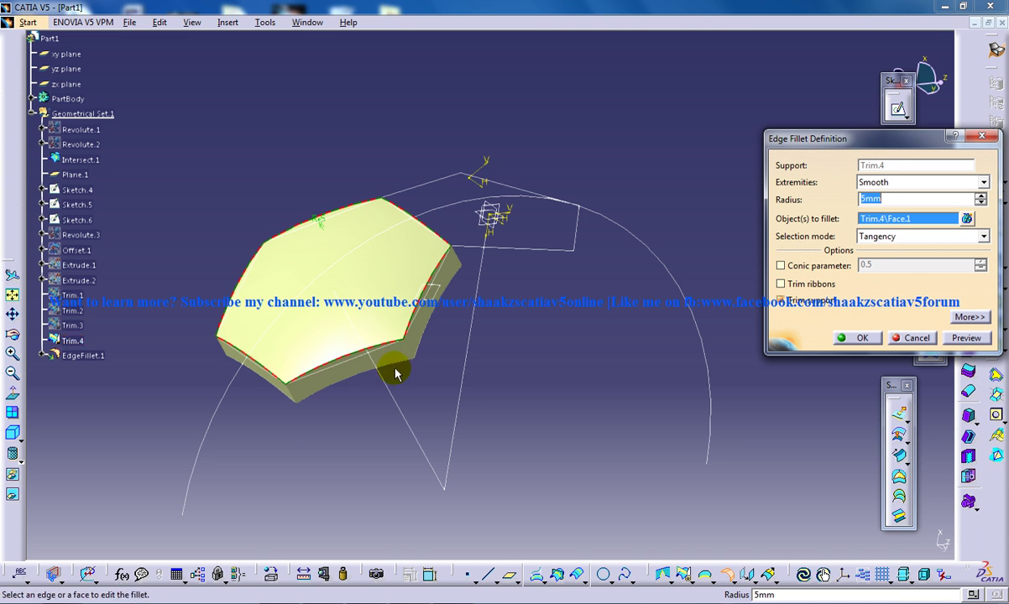
pyautogui.moveTo(457, 225); pyautogui.dragTo(657, 349, button='middle')
pyautogui.click(390, 352)
pyautogui.click(510, 388)
pyautogui.moveTo(510, 388); pyautogui.dragTo(488, 291, button='middle')
pyautogui.click(520, 346)
pyautogui.click(520, 347)
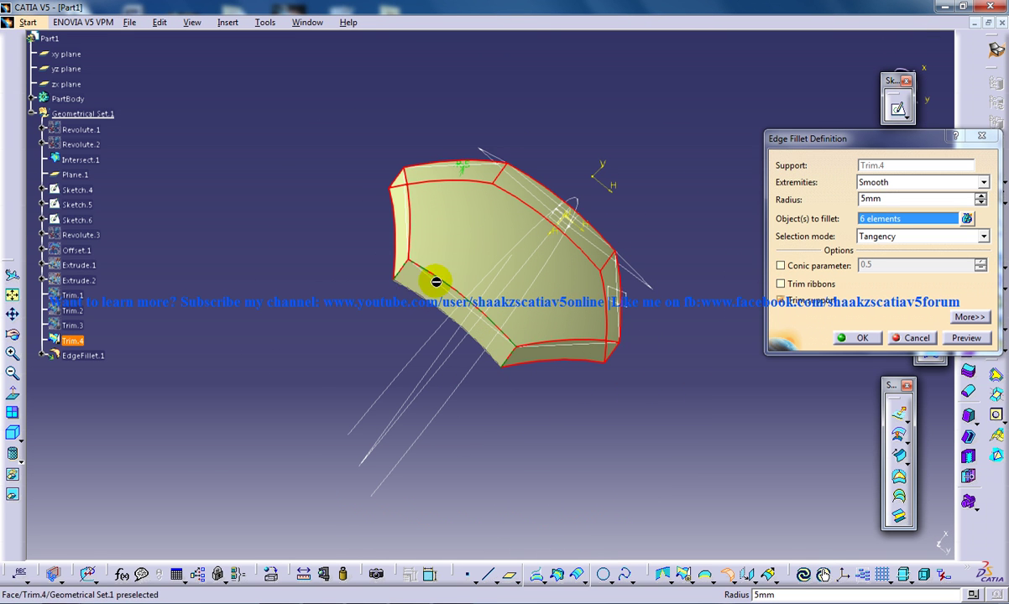
# Step: Add the last side face and apply a 4mm fillet radius to the hexagonal tile
pyautogui.click(968, 220)
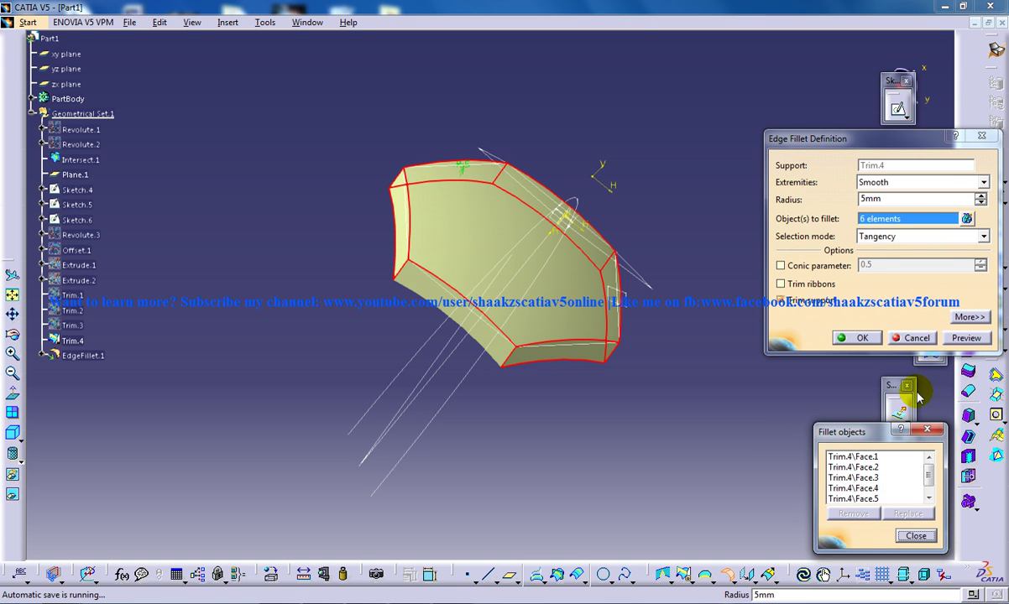
pyautogui.moveTo(927, 473); pyautogui.dragTo(929, 491)
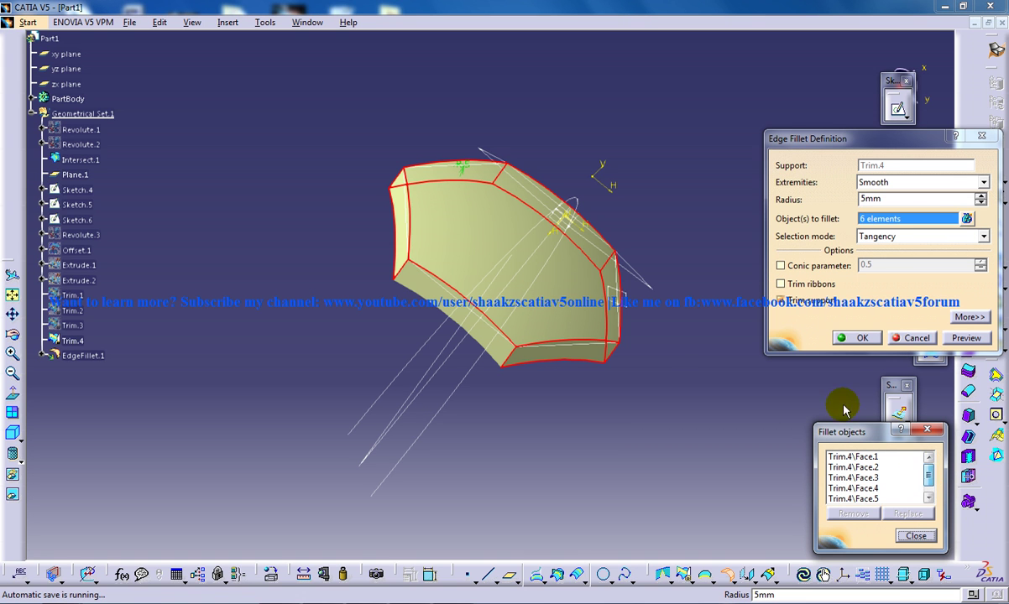
pyautogui.click(407, 274)
pyautogui.moveTo(539, 259); pyautogui.dragTo(525, 322, button='middle')
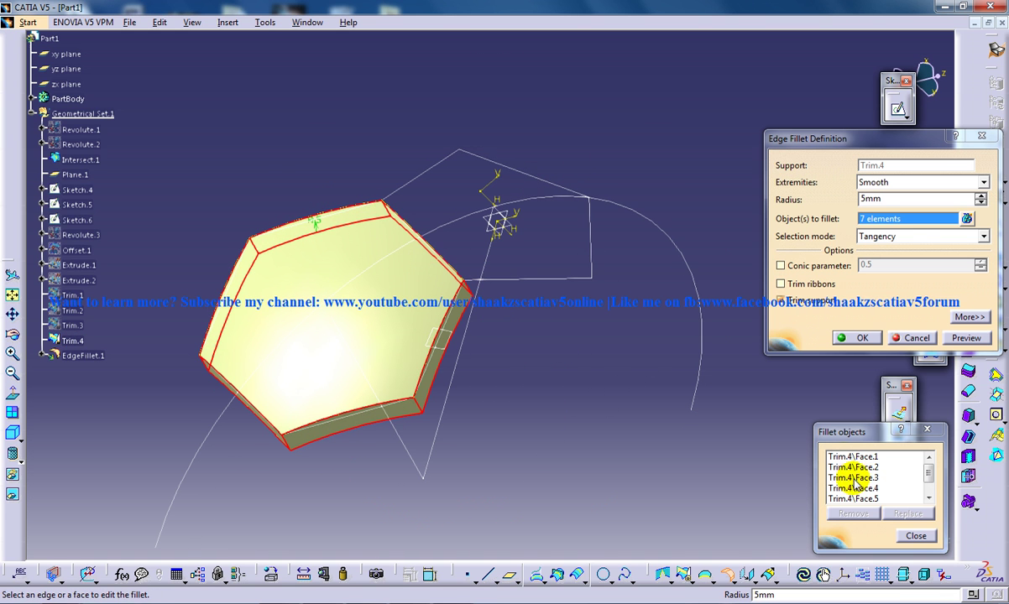
pyautogui.click(916, 536)
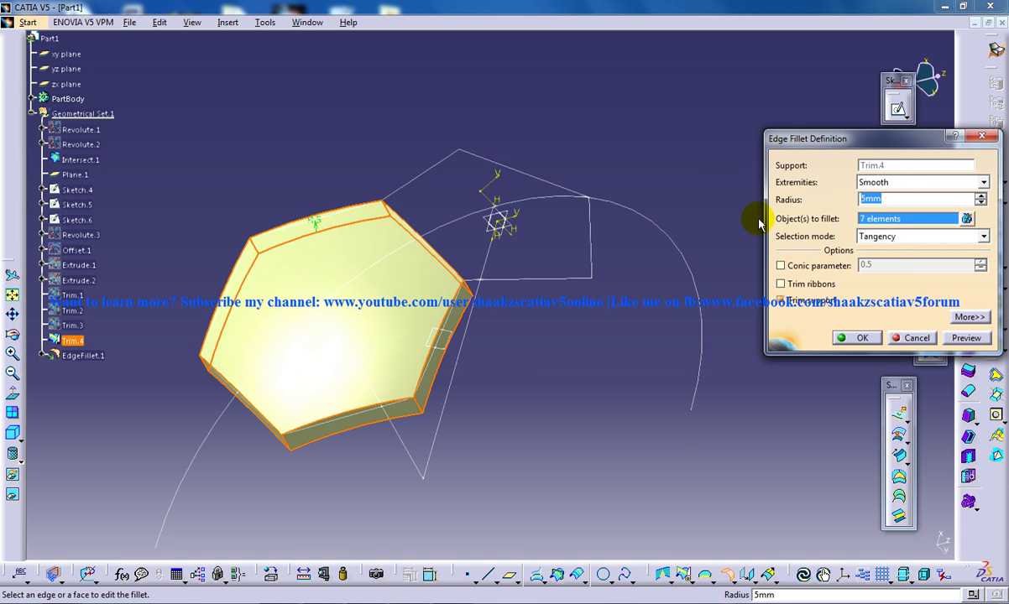
pyautogui.write('4')
pyautogui.click(856, 338)
pyautogui.click(692, 383)
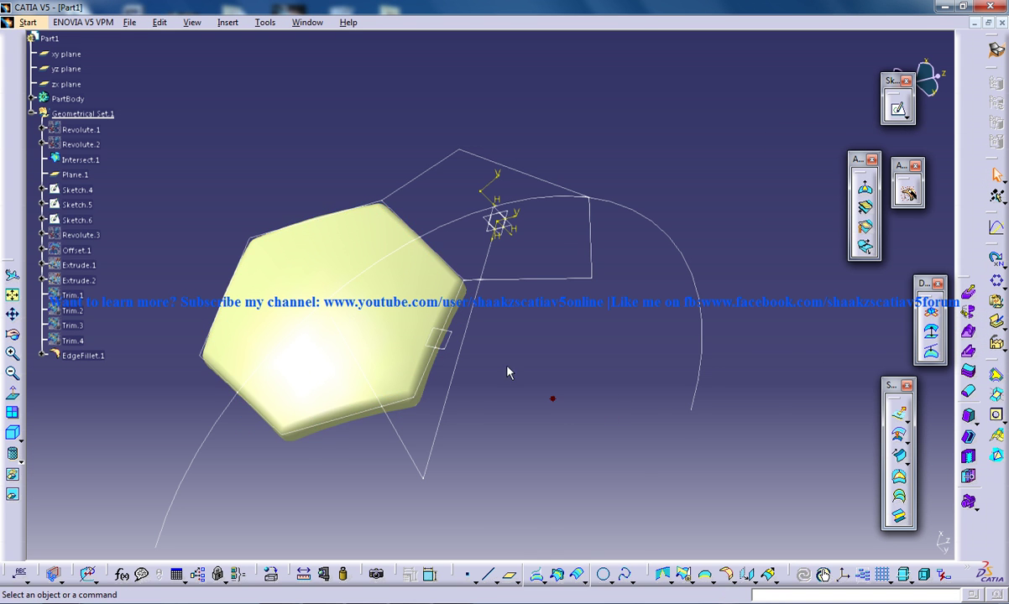
# Step: Hide EdgeFillet.1 and show the pentagonal patch Trim.3 again
pyautogui.moveTo(507, 368); pyautogui.dragTo(451, 372, button='middle')
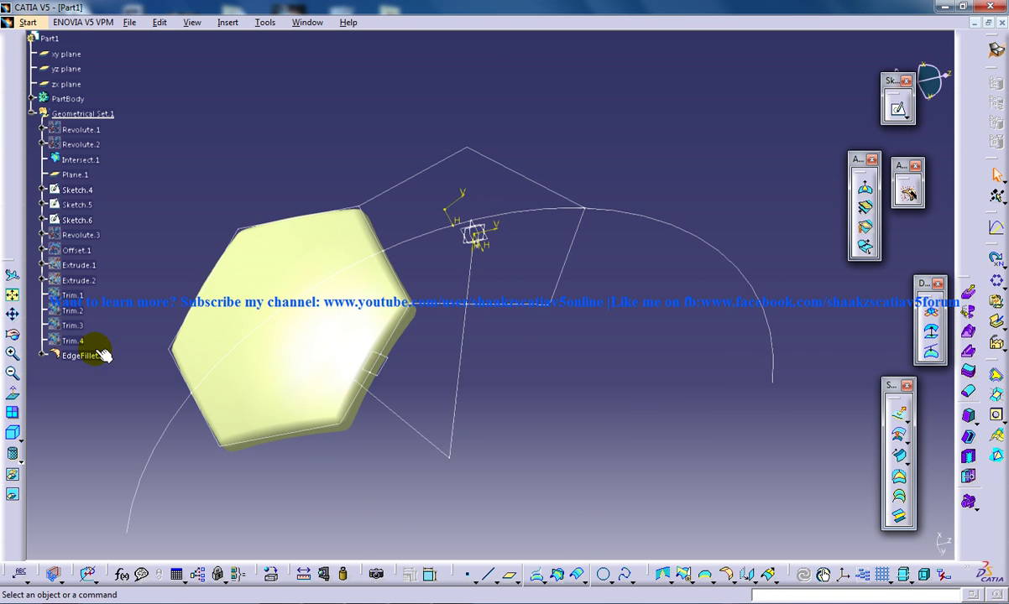
pyautogui.rightClick(351, 309)
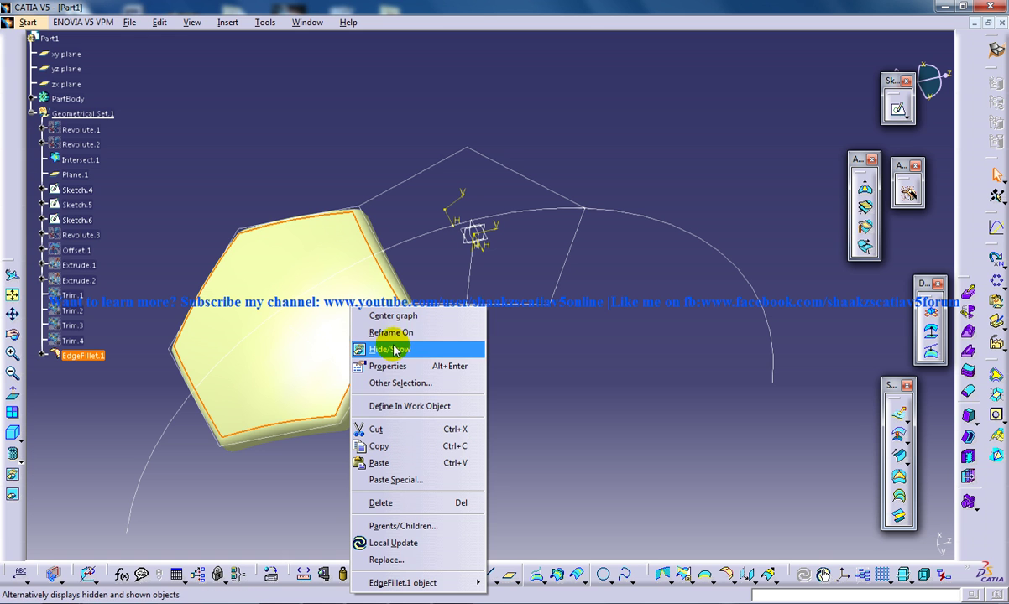
pyautogui.click(400, 351)
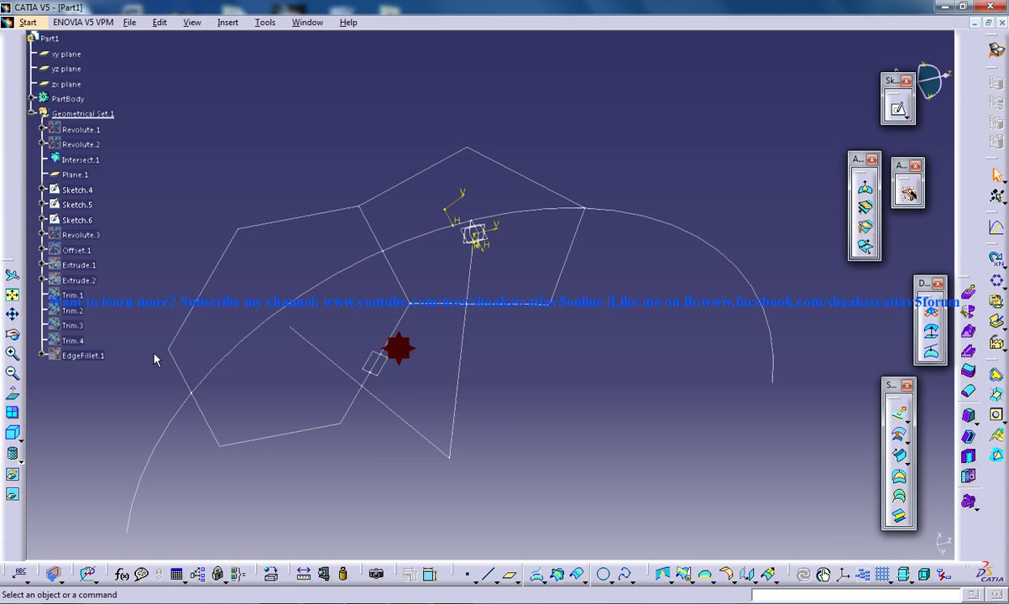
pyautogui.rightClick(72, 325)
pyautogui.click(94, 79)
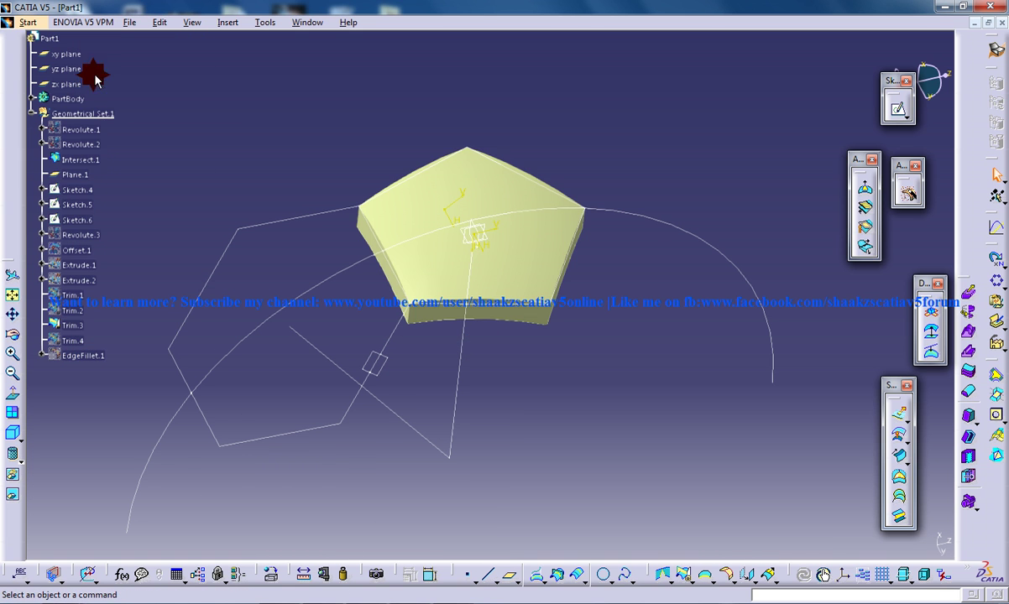
pyautogui.moveTo(479, 254); pyautogui.dragTo(478, 221, button='middle')
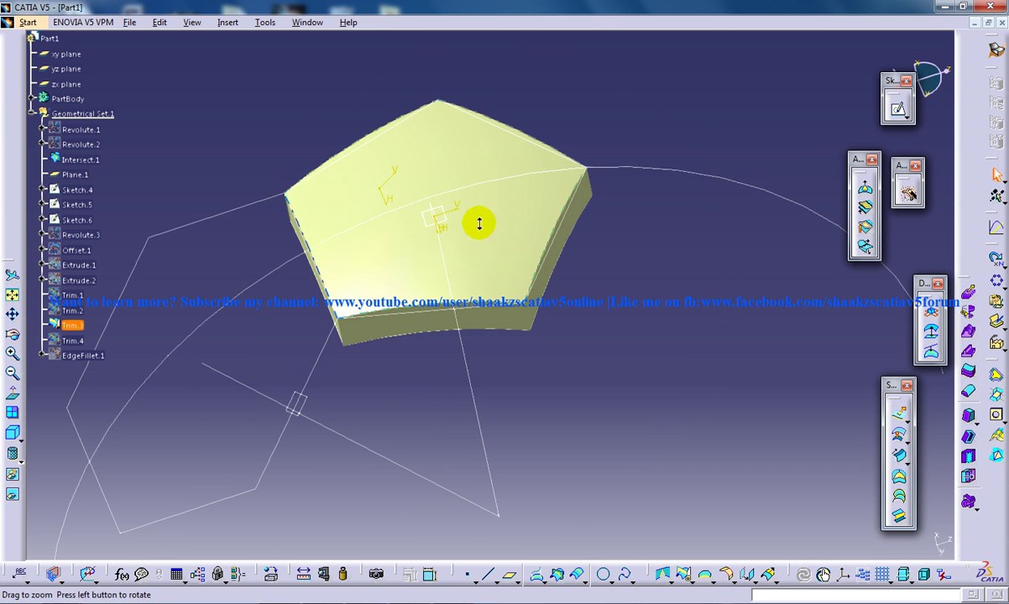
# Step: Start a 4 mm edge fillet on pentagonal patch Trim.3, selecting its first three faces
pyautogui.click(227, 22)
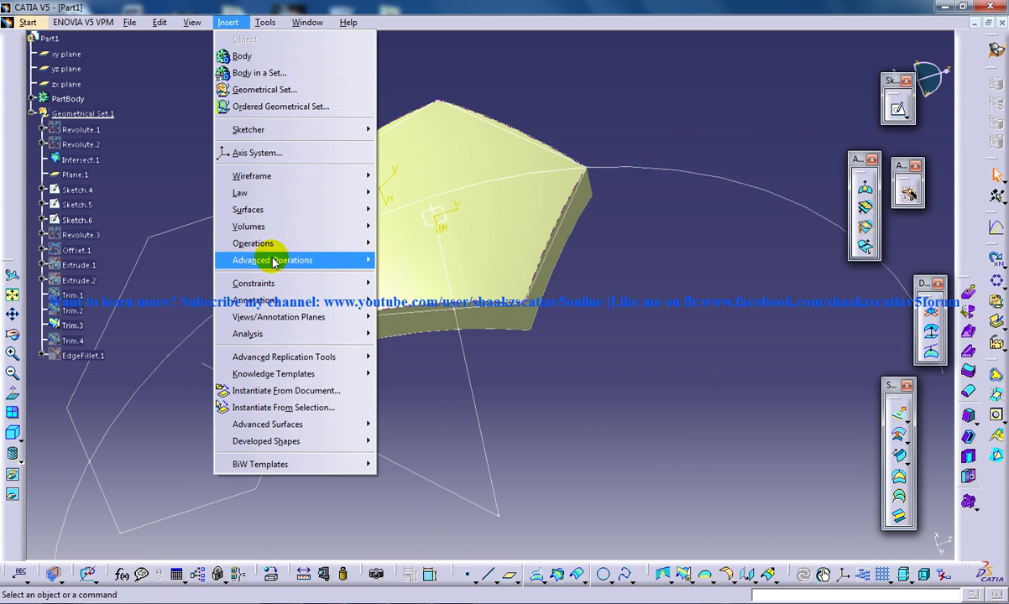
pyautogui.moveTo(367, 242)
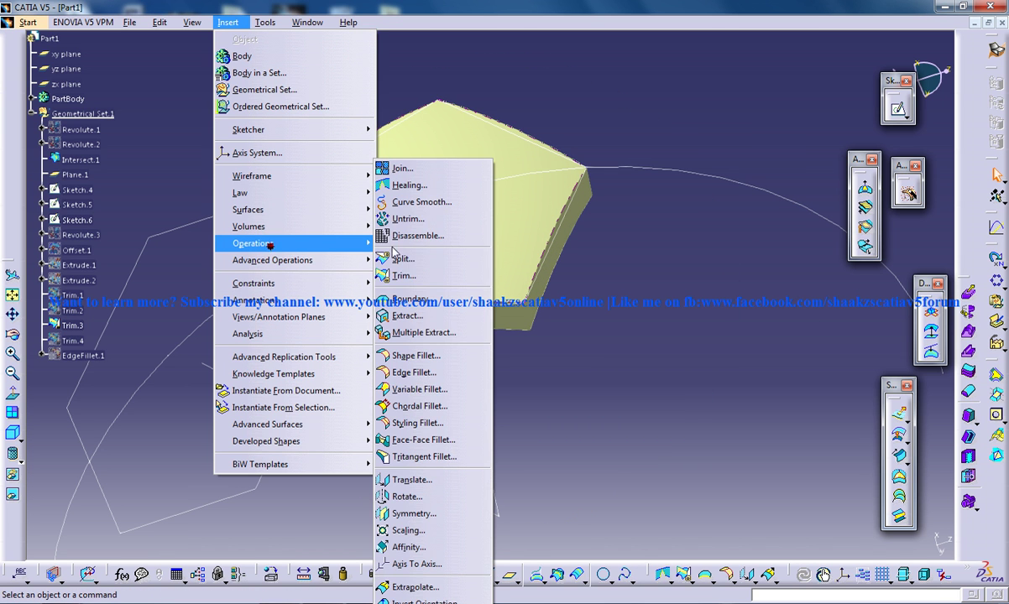
pyautogui.click(422, 379)
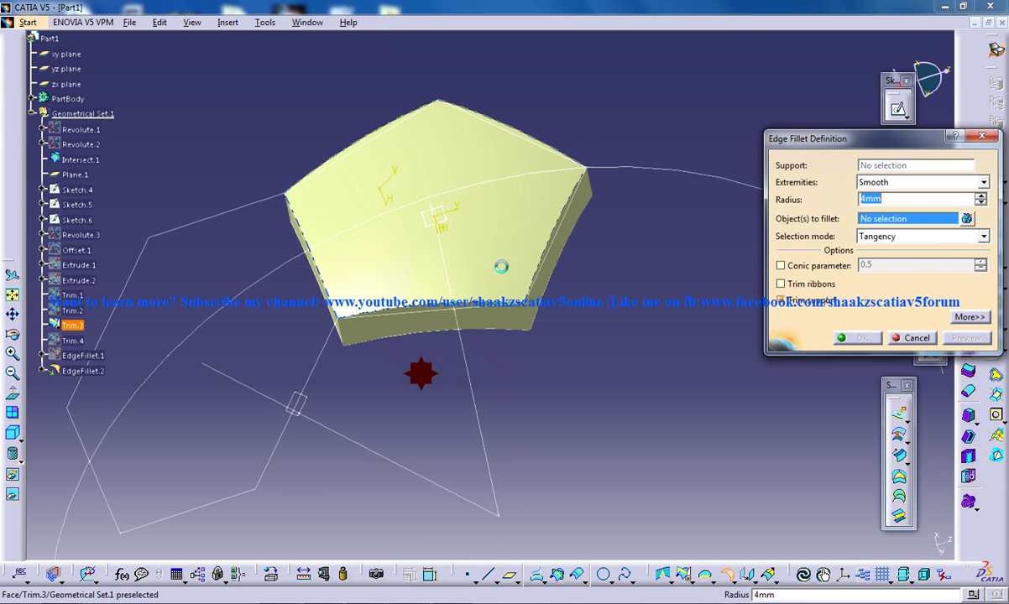
pyautogui.click(472, 245)
pyautogui.click(503, 321)
pyautogui.click(543, 257)
# Step: Add the remaining side faces of Trim.3 and confirm EdgeFillet.2
pyautogui.moveTo(543, 257); pyautogui.dragTo(416, 267, button='middle')
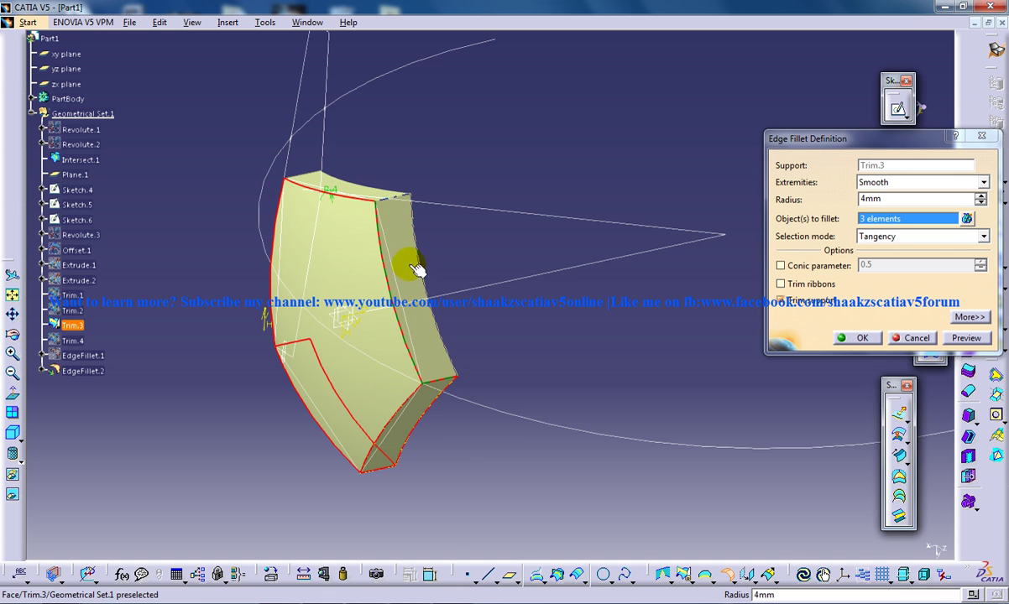
pyautogui.click(416, 266)
pyautogui.moveTo(387, 198); pyautogui.dragTo(534, 189, button='middle')
pyautogui.click(538, 194)
pyautogui.moveTo(604, 283); pyautogui.dragTo(735, 218, button='middle')
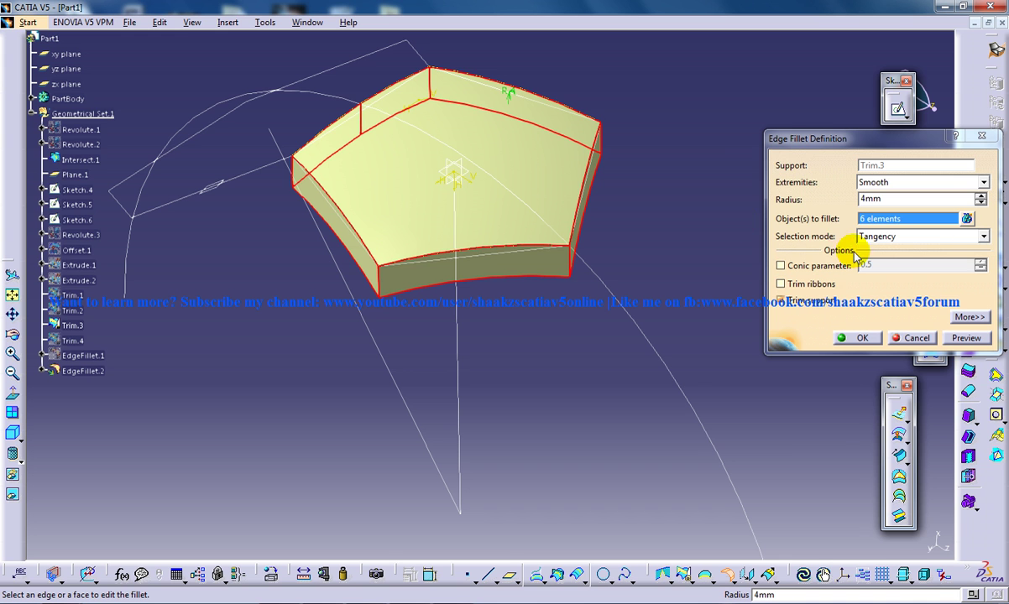
pyautogui.click(861, 337)
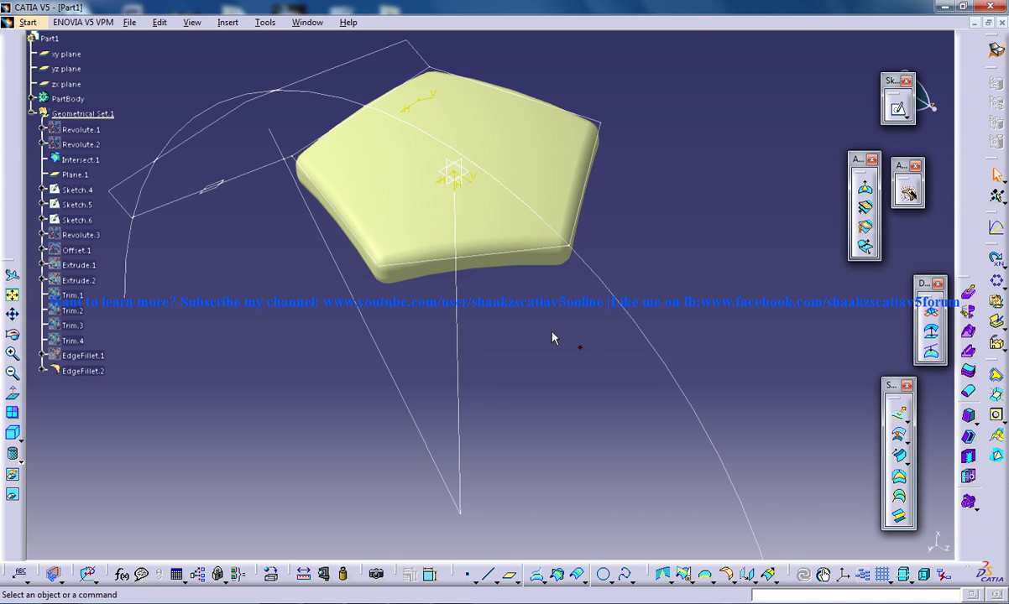
pyautogui.moveTo(552, 337)
pyautogui.mouseDown(button='middle')
pyautogui.moveTo(547, 238)
pyautogui.moveTo(473, 280)
pyautogui.mouseUp(button='middle')
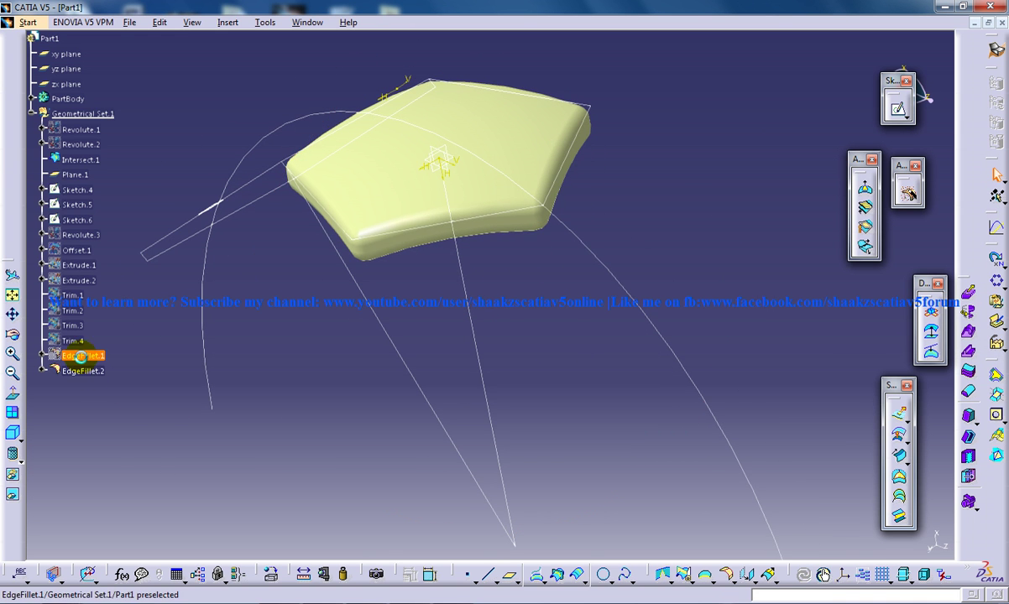
# Step: Unhide EdgeFillet.1 with Hide/Show and inspect both rounded tiles side by side
pyautogui.rightClick(80, 356)
pyautogui.click(88, 110)
pyautogui.moveTo(286, 260)
pyautogui.mouseDown(button='middle')
pyautogui.moveTo(435, 282)
pyautogui.moveTo(397, 292)
pyautogui.moveTo(365, 349)
pyautogui.moveTo(548, 365)
pyautogui.moveTo(331, 216)
pyautogui.moveTo(288, 335)
pyautogui.moveTo(468, 337)
pyautogui.moveTo(507, 354)
pyautogui.moveTo(424, 286)
pyautogui.mouseUp(button='middle')
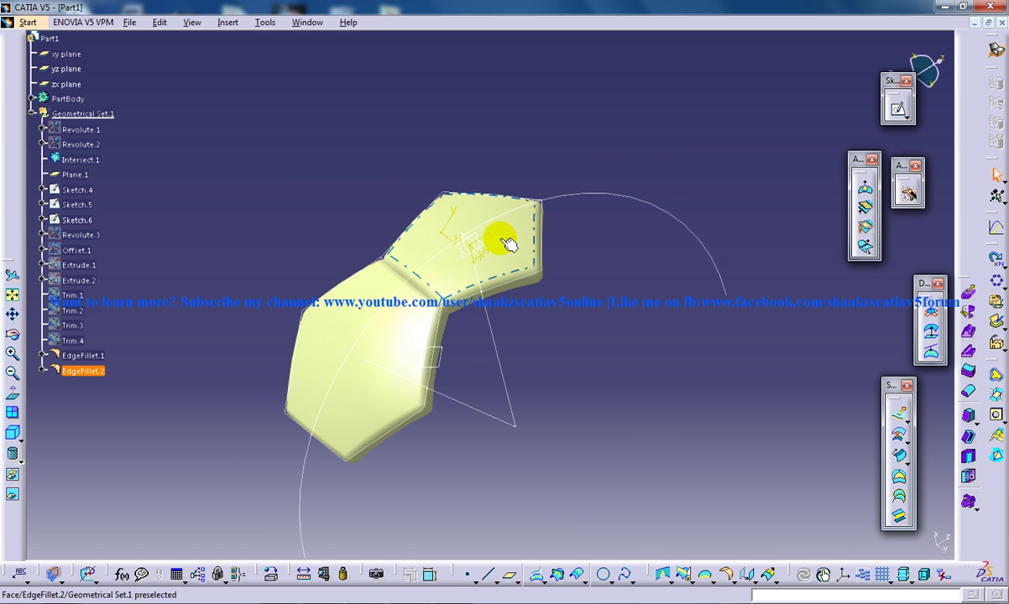
pyautogui.moveTo(461, 353)
pyautogui.mouseDown(button='middle')
pyautogui.moveTo(451, 345)
pyautogui.moveTo(462, 315)
pyautogui.moveTo(484, 317)
pyautogui.moveTo(491, 338)
pyautogui.moveTo(479, 329)
pyautogui.mouseUp(button='middle')
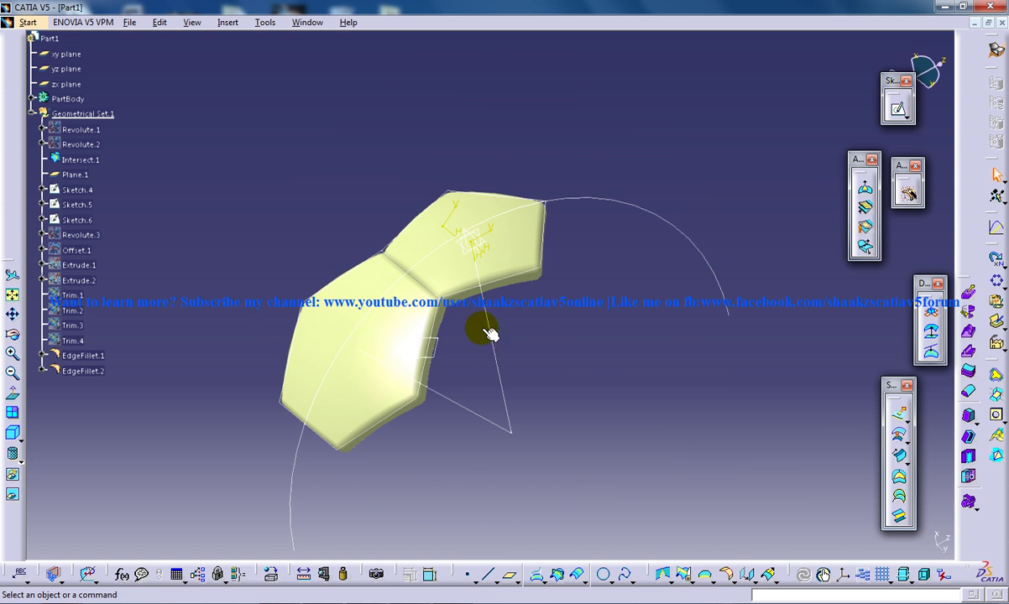